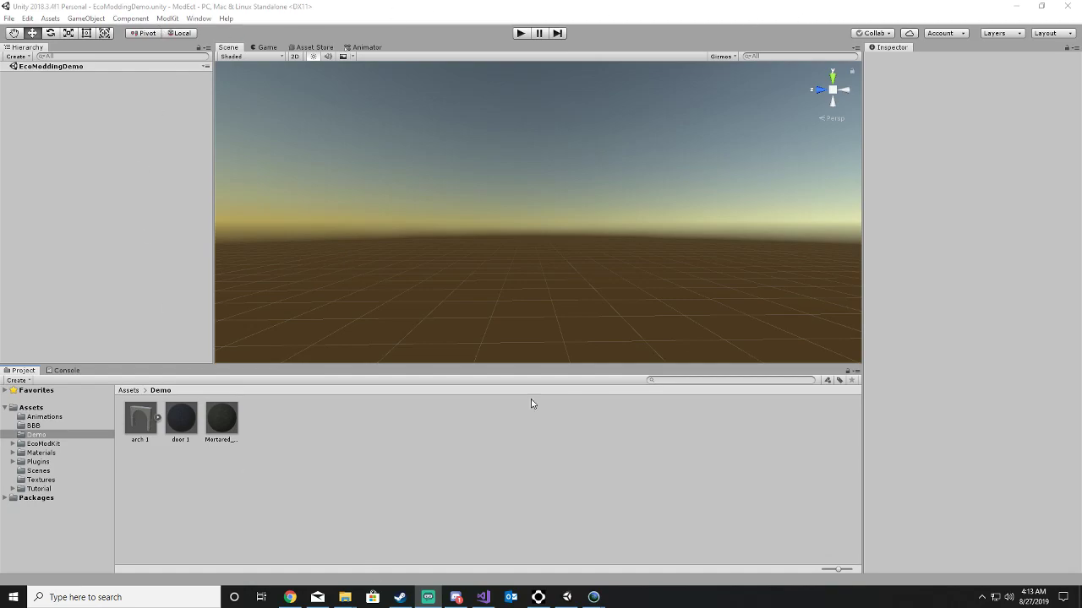
pyautogui.click(145, 431)
pyautogui.click(185, 425)
pyautogui.click(221, 423)
pyautogui.click(461, 464)
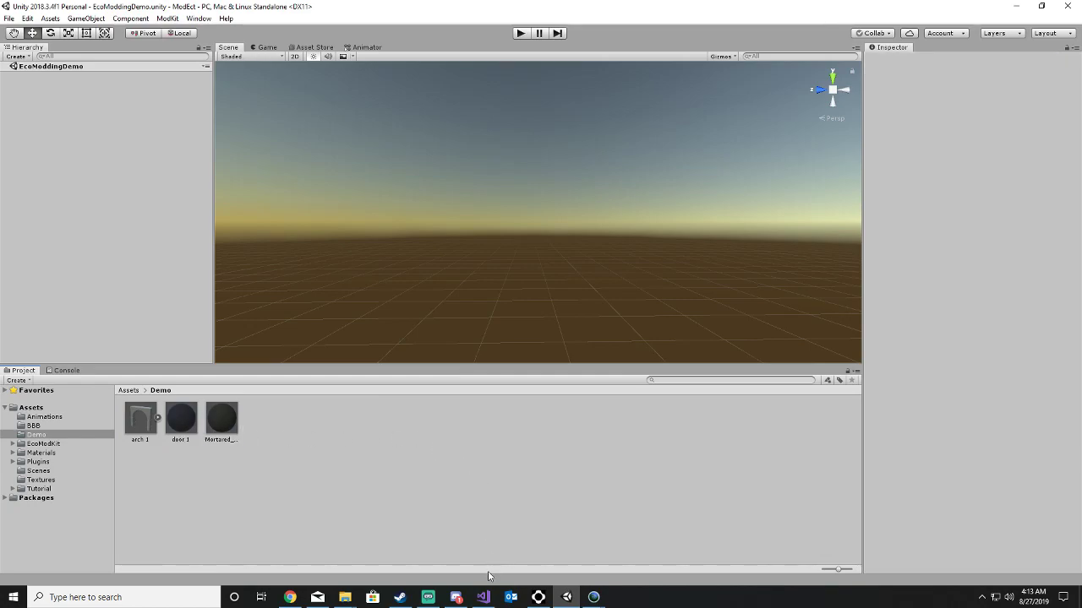
# Step: Add the arch 1 model from the Demo folder to the scene hierarchy and expand its child objects
pyautogui.moveTo(488, 597)
pyautogui.moveTo(143, 421); pyautogui.dragTo(127, 246)
pyautogui.moveTo(77, 101); pyautogui.dragTo(49, 113)
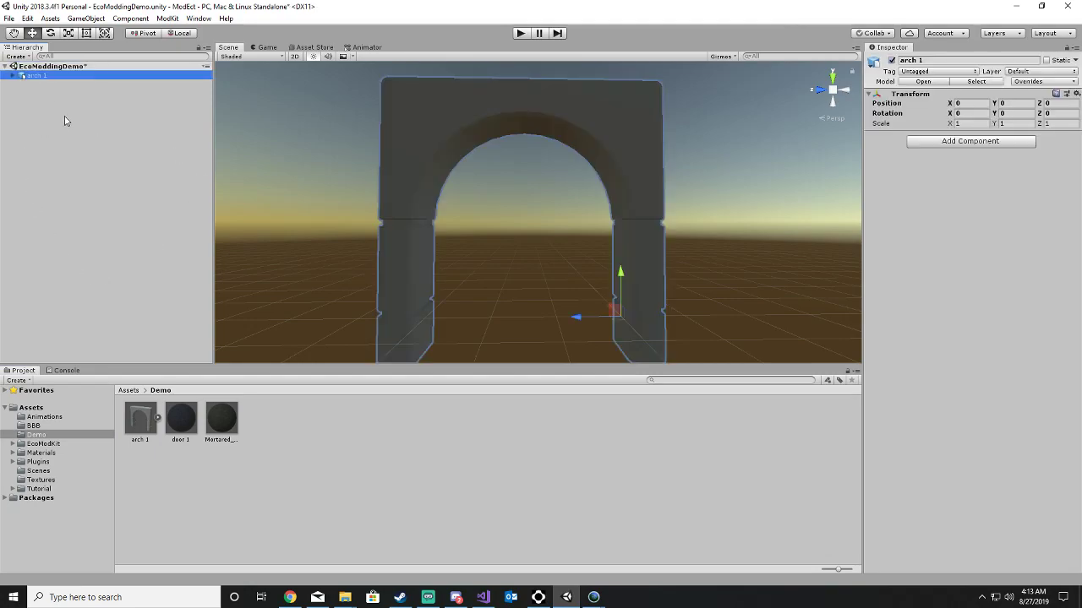
pyautogui.click(32, 82)
pyautogui.click(13, 76)
pyautogui.click(44, 86)
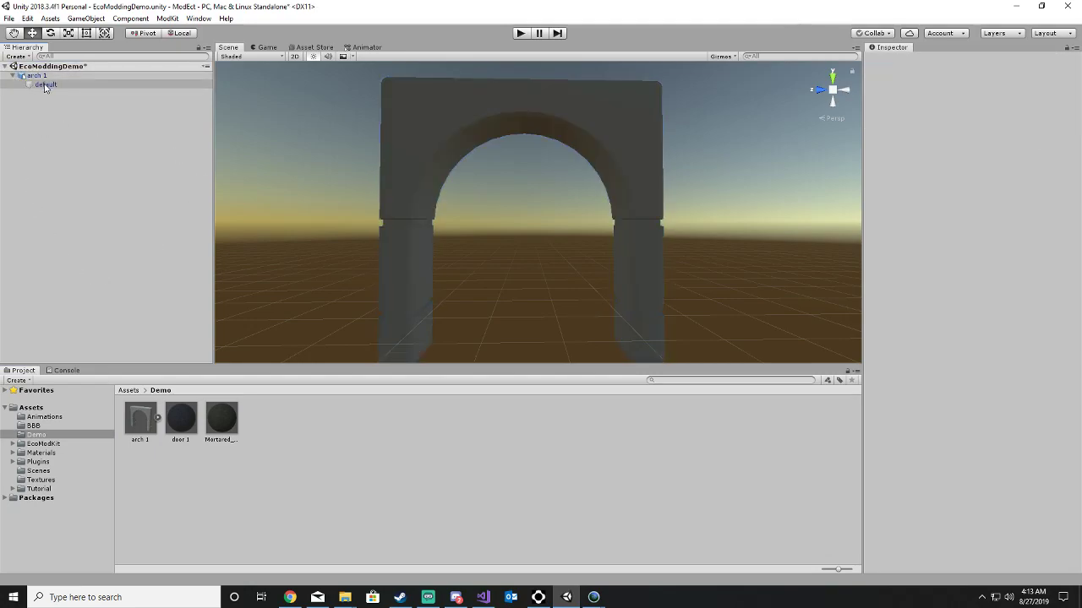
# Step: Inspect the components and material slots of the default child mesh under arch 1
pyautogui.click(41, 78)
pyautogui.click(48, 85)
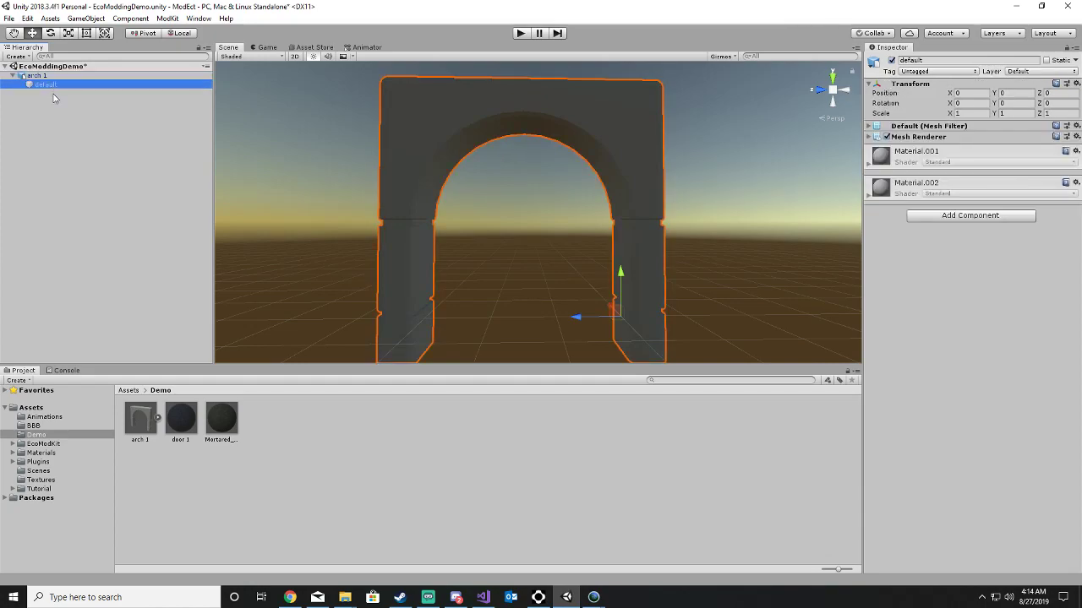
pyautogui.click(52, 150)
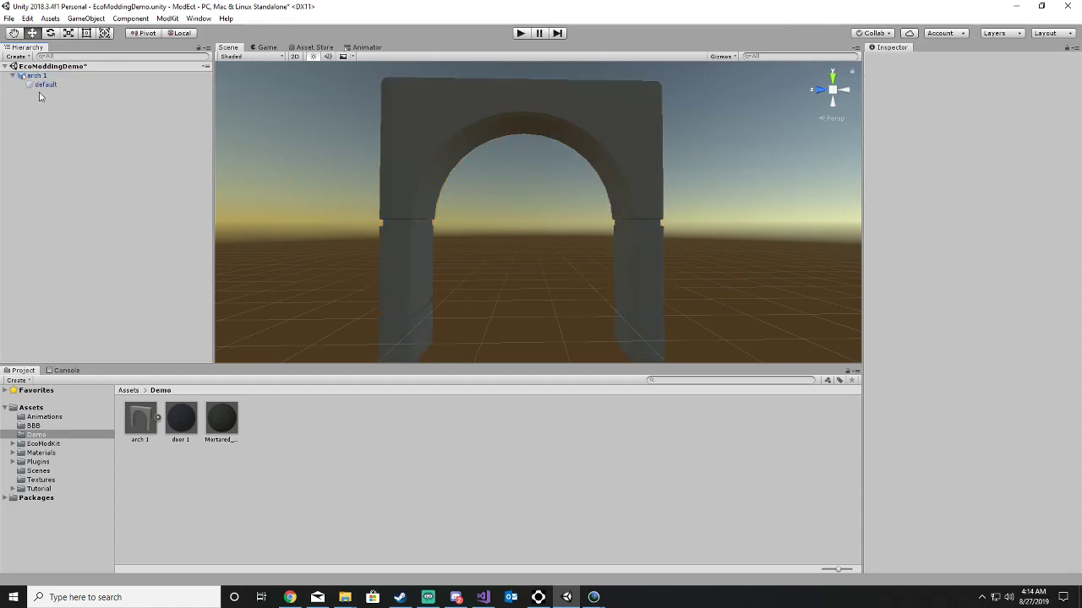
pyautogui.moveTo(43, 87); pyautogui.dragTo(28, 105)
pyautogui.click(617, 321)
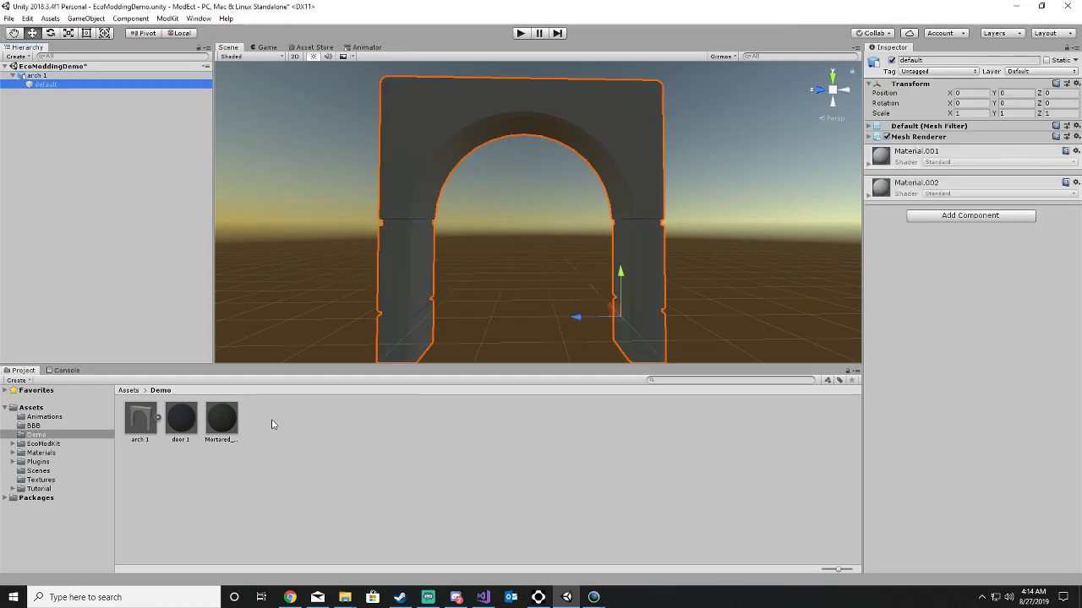
pyautogui.click(22, 128)
# Step: Unpack the arch 1 prefab instance in the scene hierarchy
pyautogui.rightClick(42, 78)
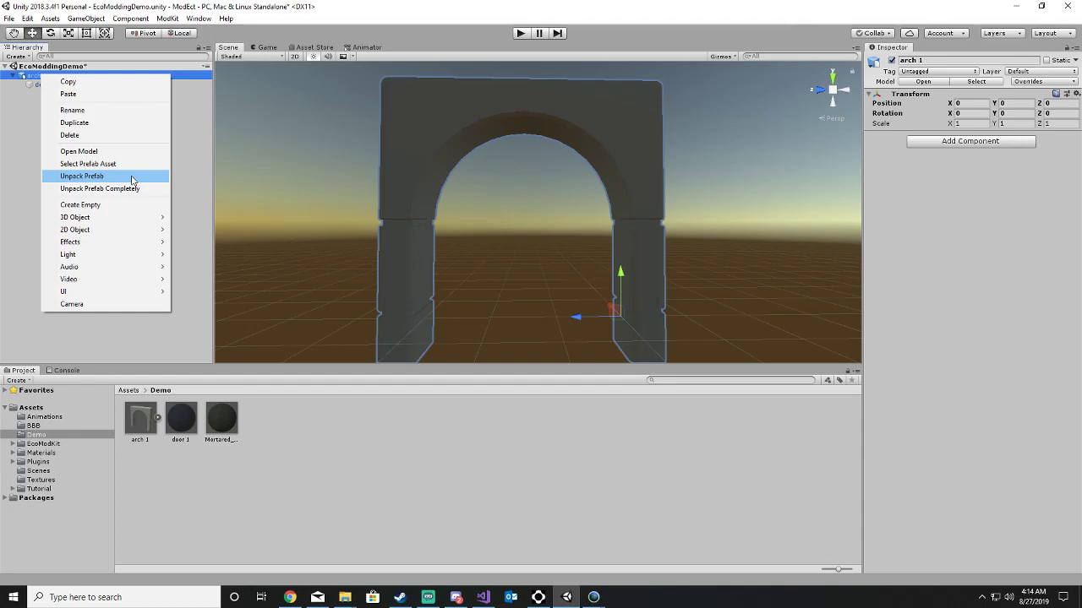
pyautogui.click(131, 177)
pyautogui.click(104, 138)
pyautogui.click(44, 77)
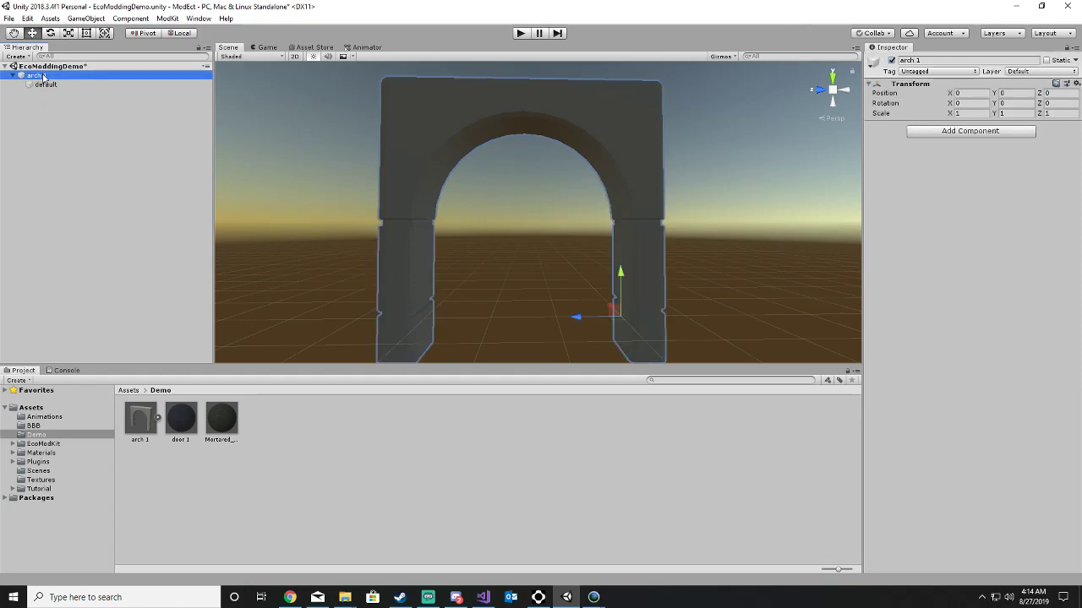
pyautogui.click(44, 76)
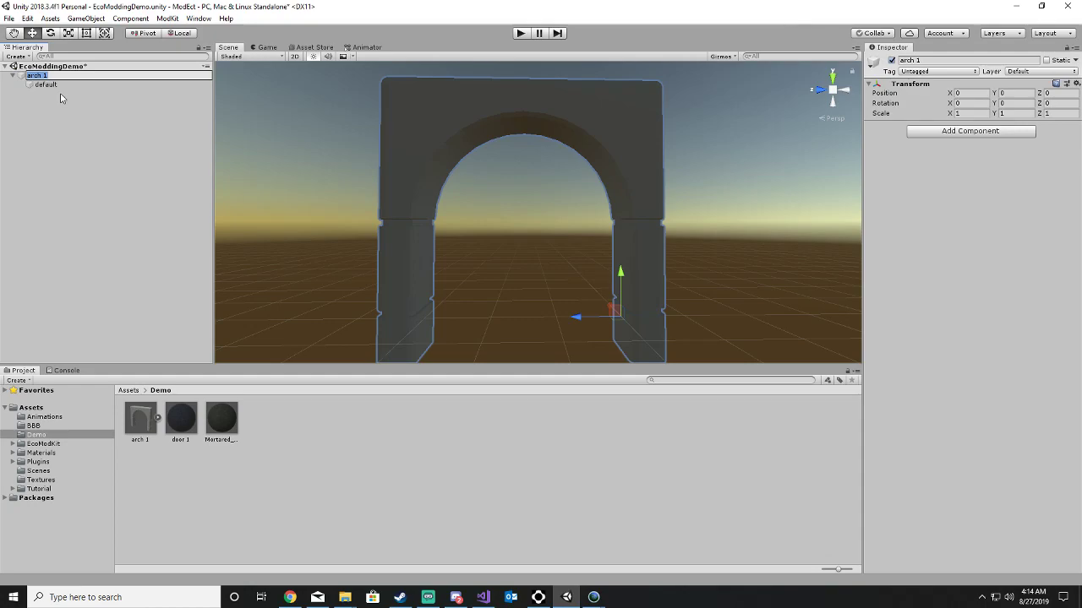
pyautogui.click(114, 197)
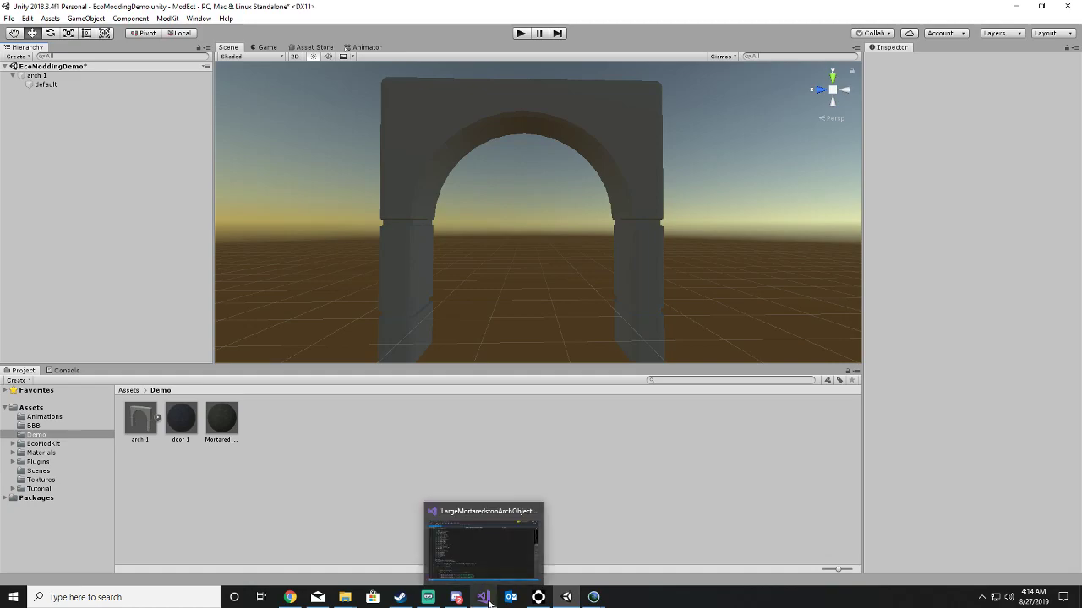
# Step: Switch to Visual Studio and copy the class name LargeMortaredStoneArchObject from its WorldObject class declaration
pyautogui.click(478, 532)
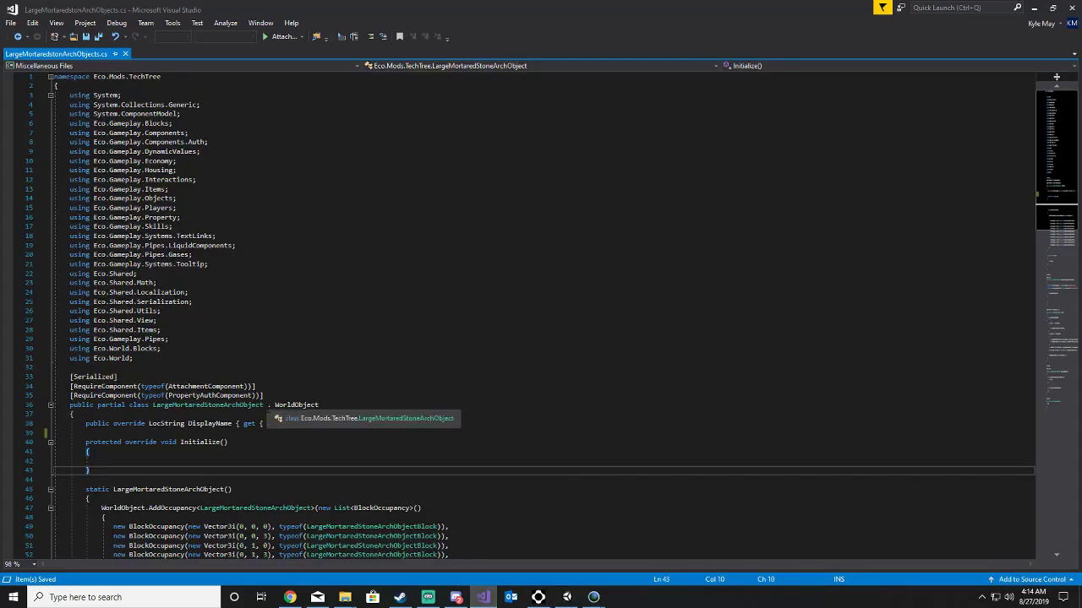
pyautogui.click(261, 405)
pyautogui.moveTo(261, 405); pyautogui.dragTo(152, 405)
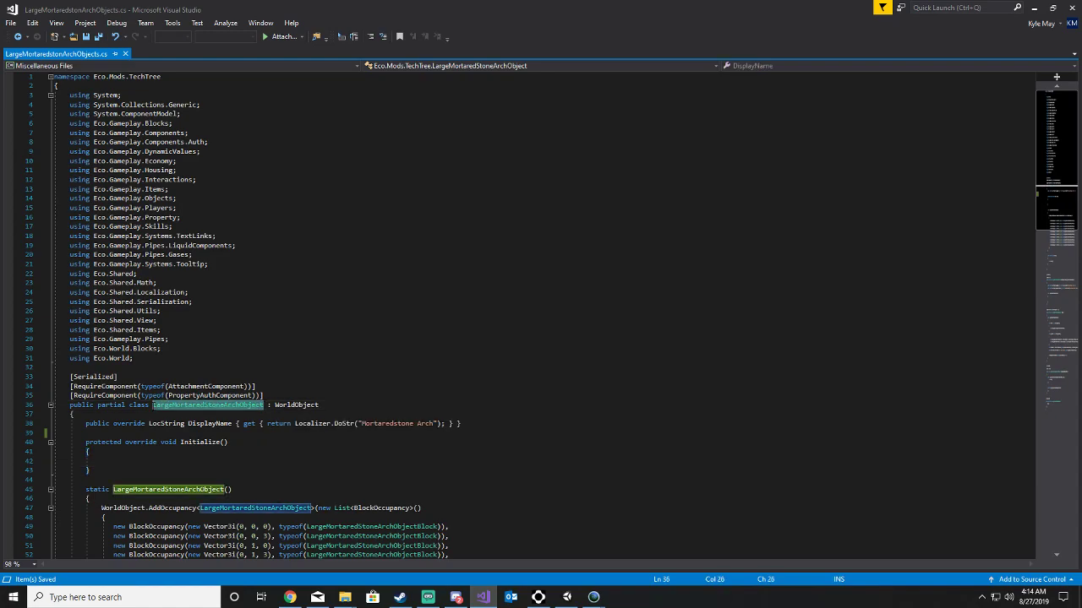
pyautogui.rightClick(239, 410)
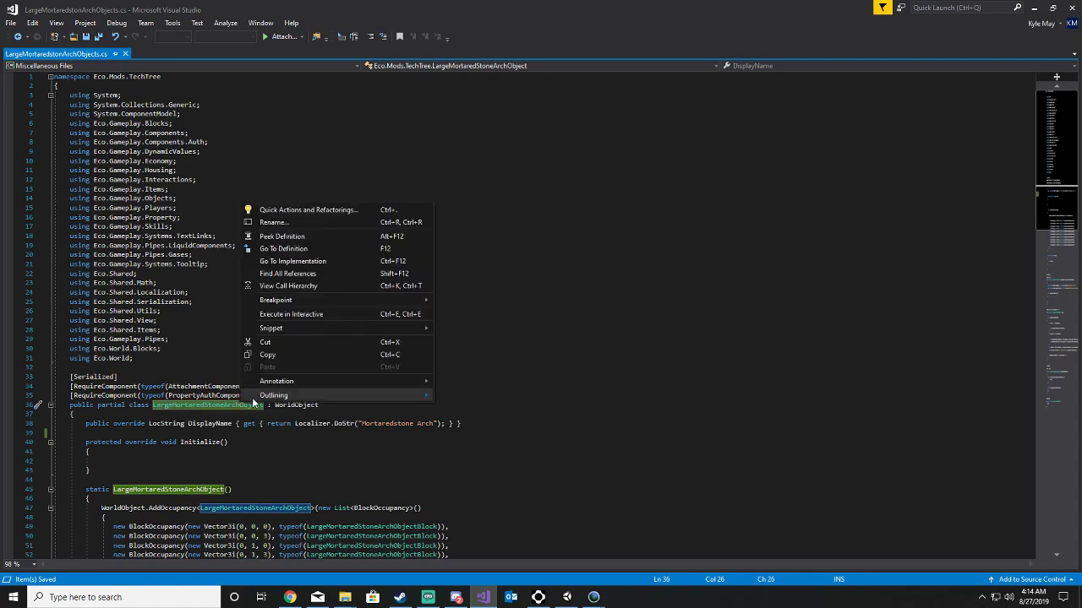
pyautogui.click(318, 355)
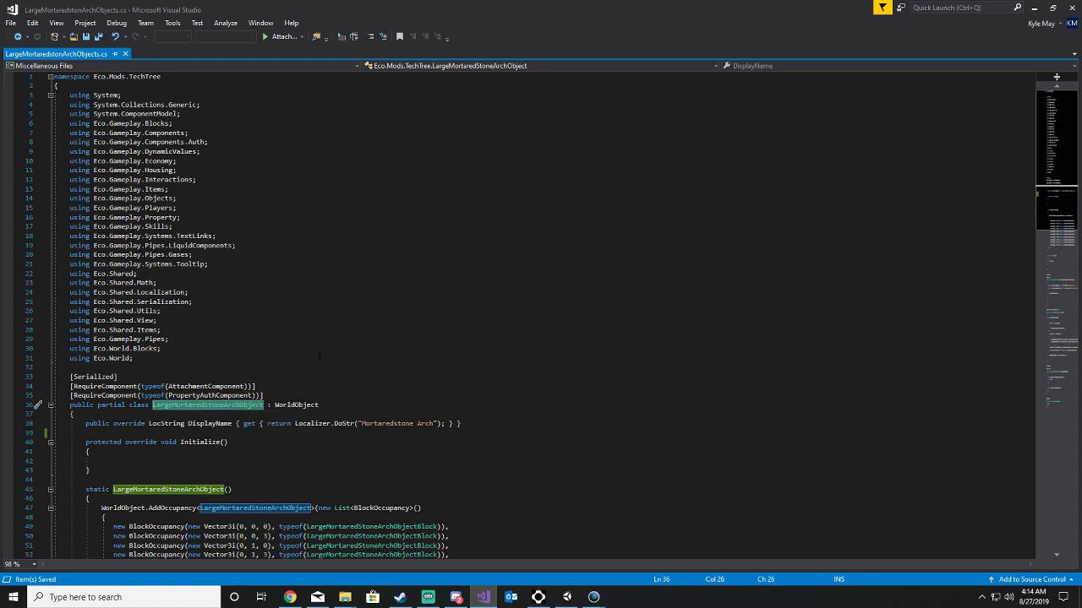
# Step: Return to Unity and rename the arch 1 parent object as LargeMortaredStoneArchObject using the copied class name
pyautogui.click(1033, 7)
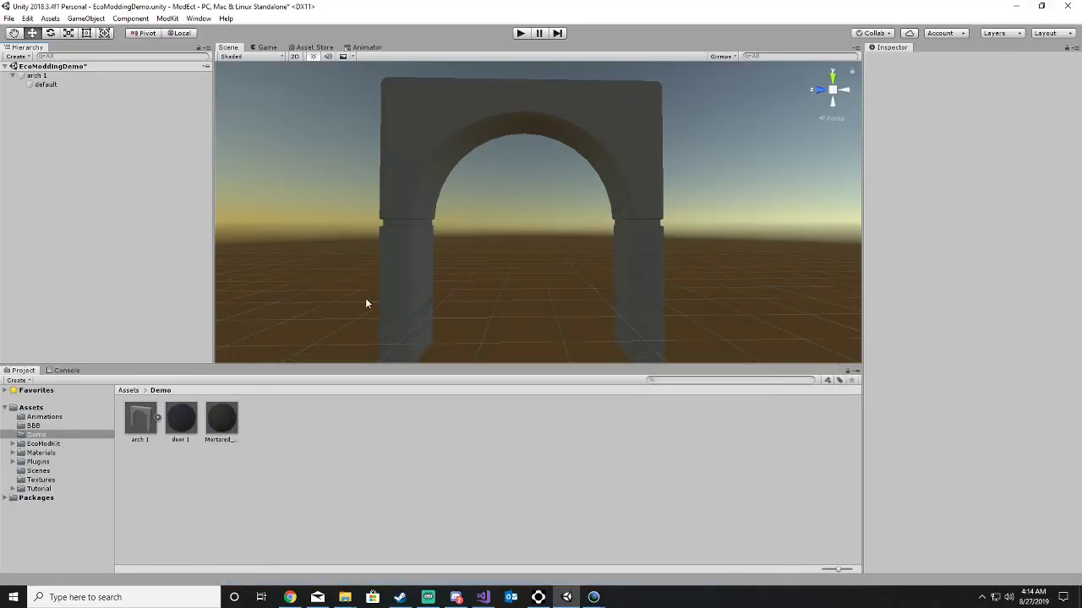
pyautogui.click(56, 77)
pyautogui.press('F2')
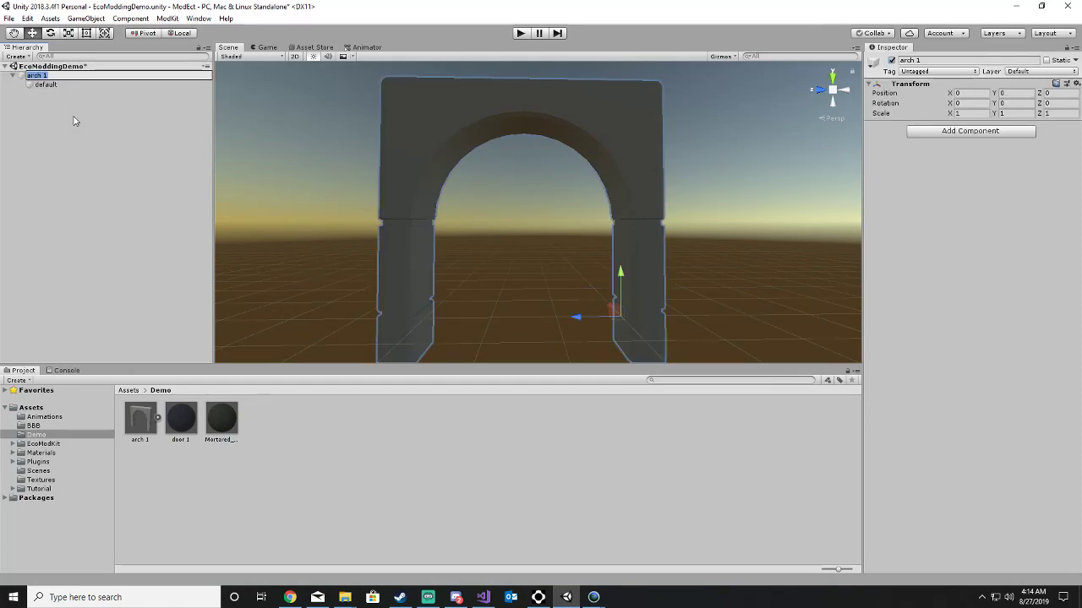
pyautogui.hotkey('ctrl', 'v')
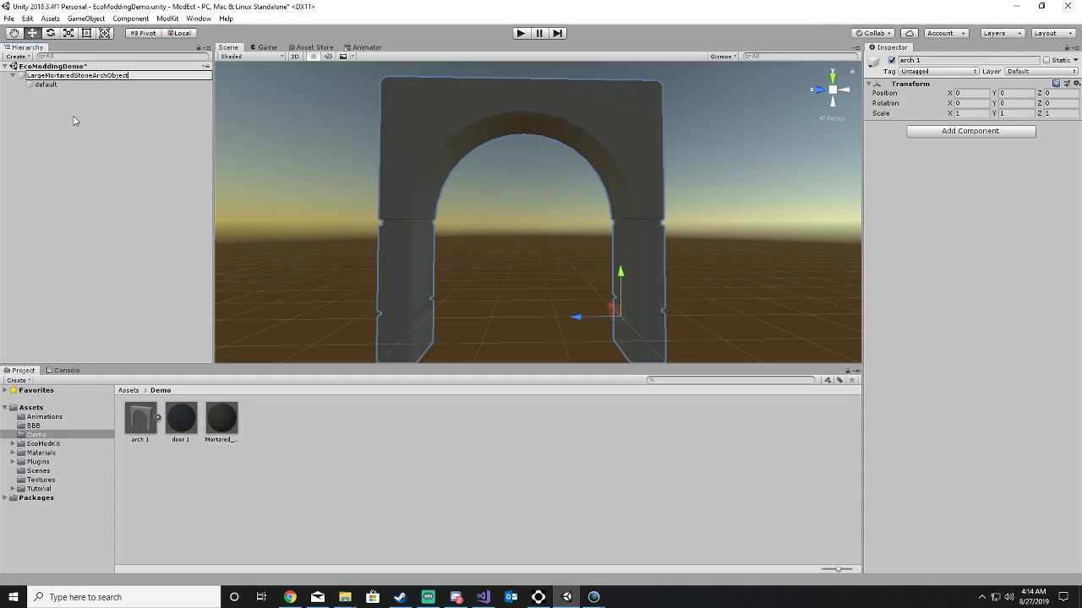
pyautogui.press('Return')
pyautogui.click(124, 173)
# Step: Add the World Object component to the LargeMortaredStoneArchObject parent
pyautogui.click(82, 76)
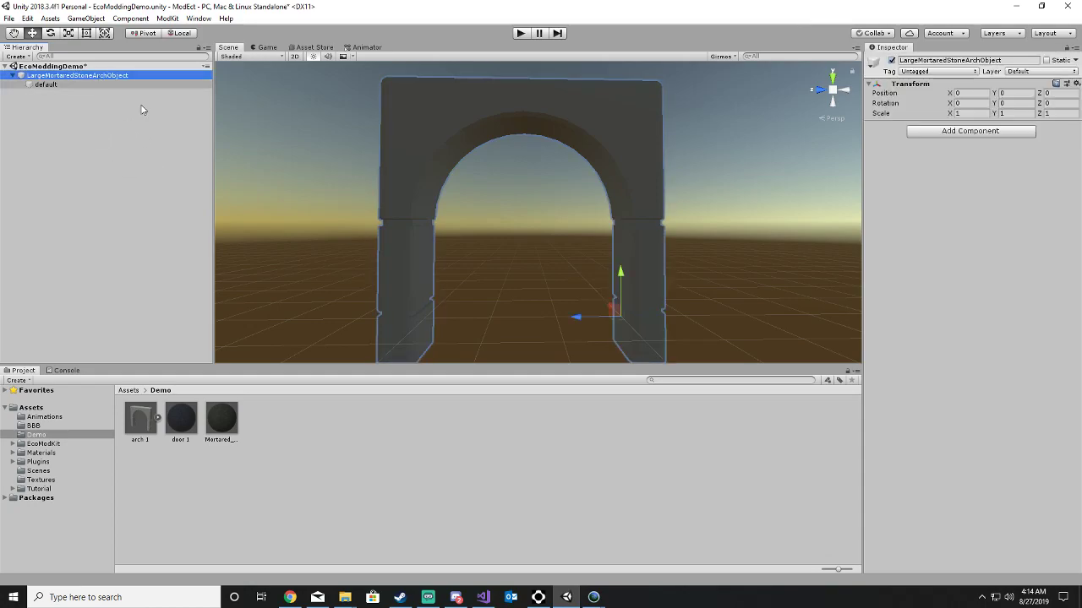
pyautogui.click(938, 133)
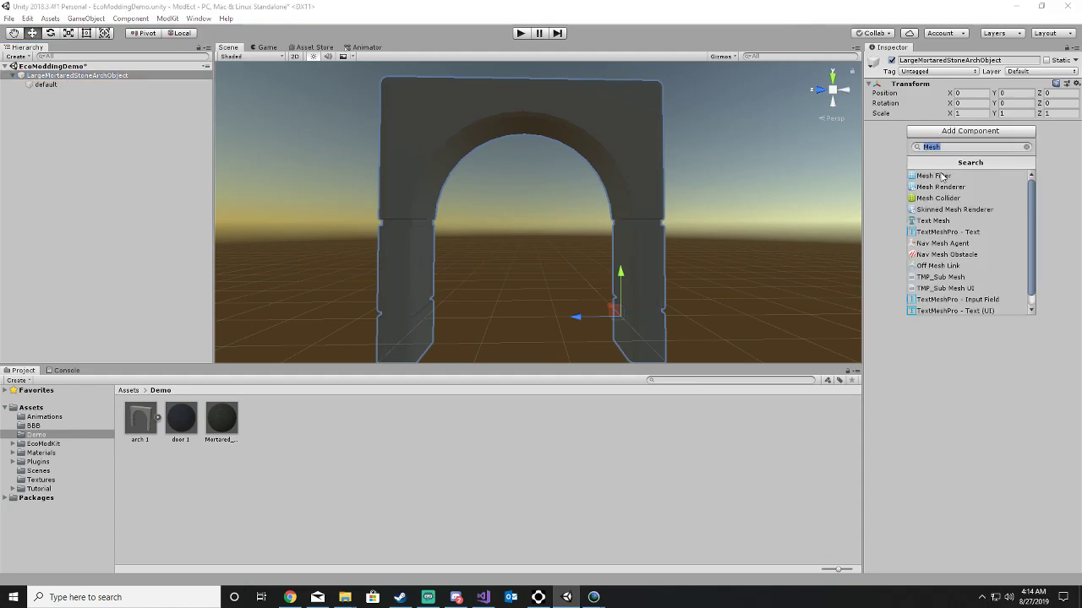
pyautogui.press('BackSpace')
pyautogui.write('Worl')
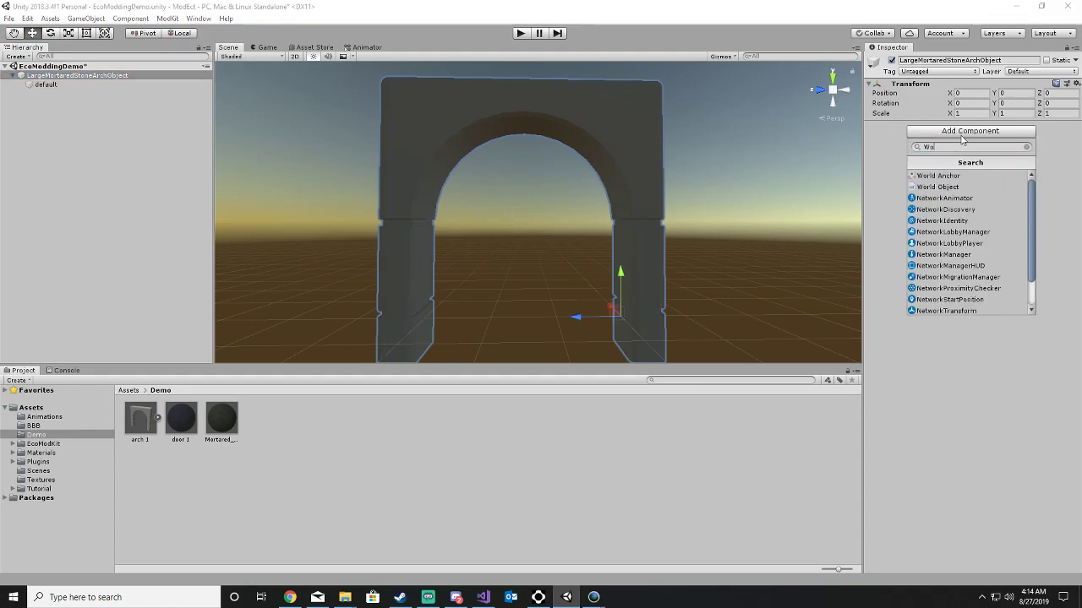
pyautogui.click(951, 187)
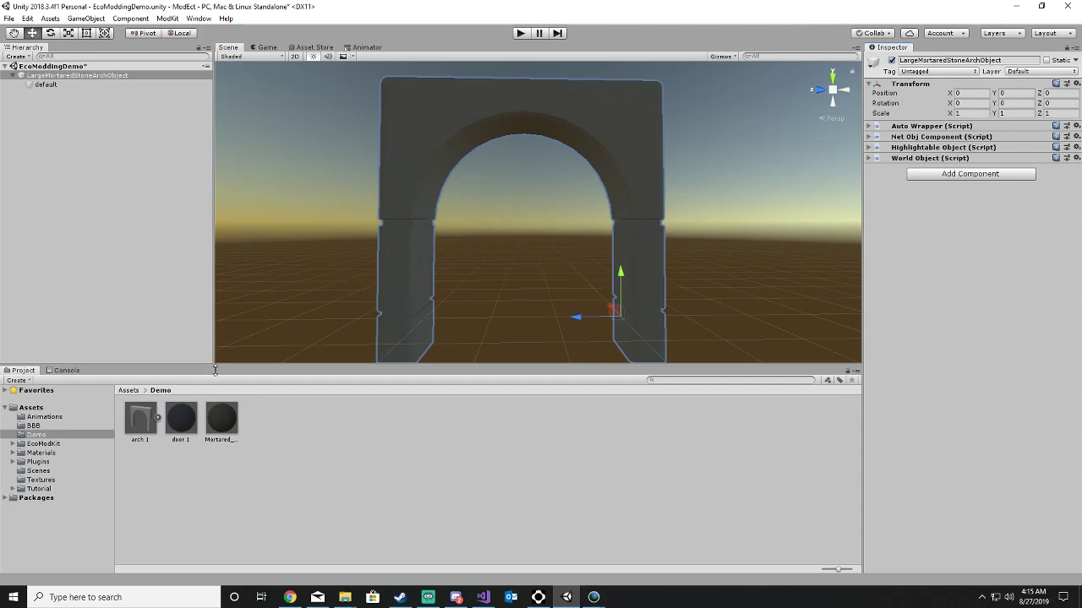
# Step: Set the shader of both the Mortared_stone_arch 1 and door 1 materials to Standard
pyautogui.moveTo(227, 426)
pyautogui.mouseDown()
pyautogui.moveTo(422, 123)
pyautogui.moveTo(224, 425)
pyautogui.mouseUp()
pyautogui.click(223, 426)
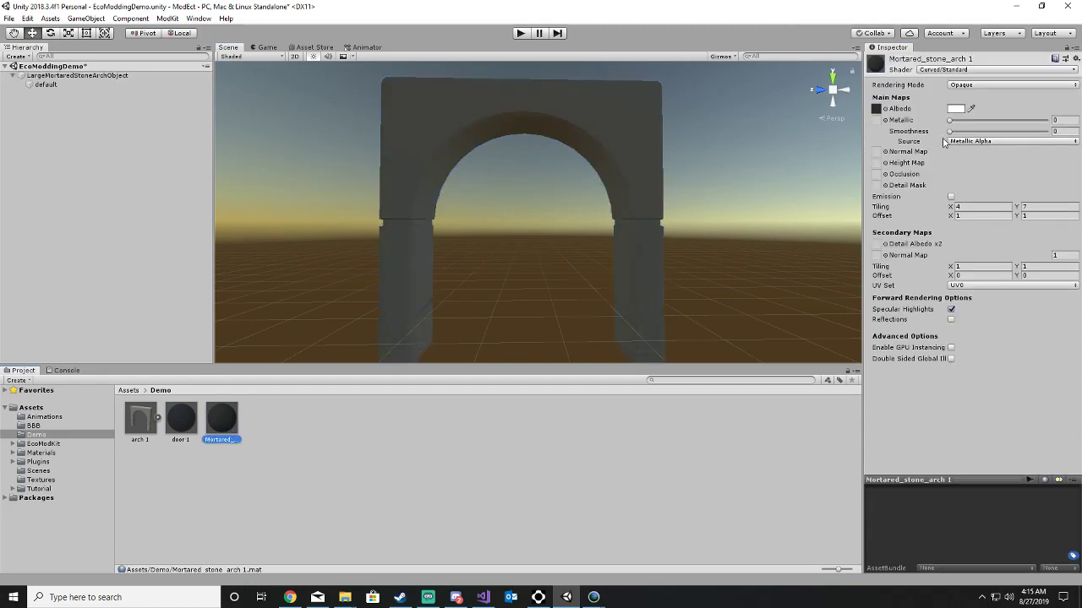
pyautogui.click(933, 71)
pyautogui.click(941, 95)
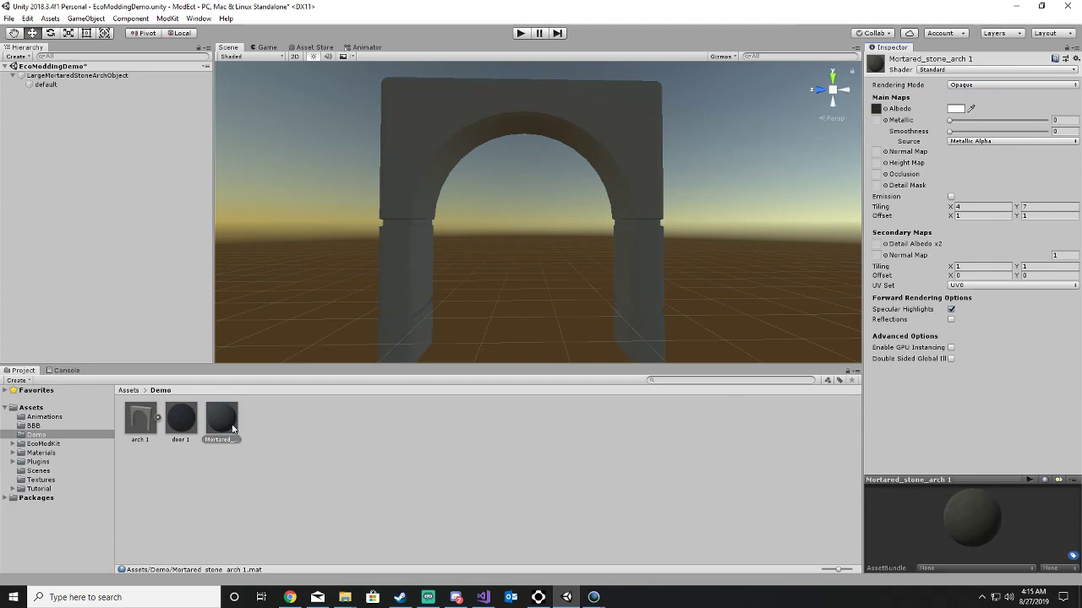
pyautogui.click(182, 420)
pyautogui.click(943, 71)
pyautogui.click(953, 96)
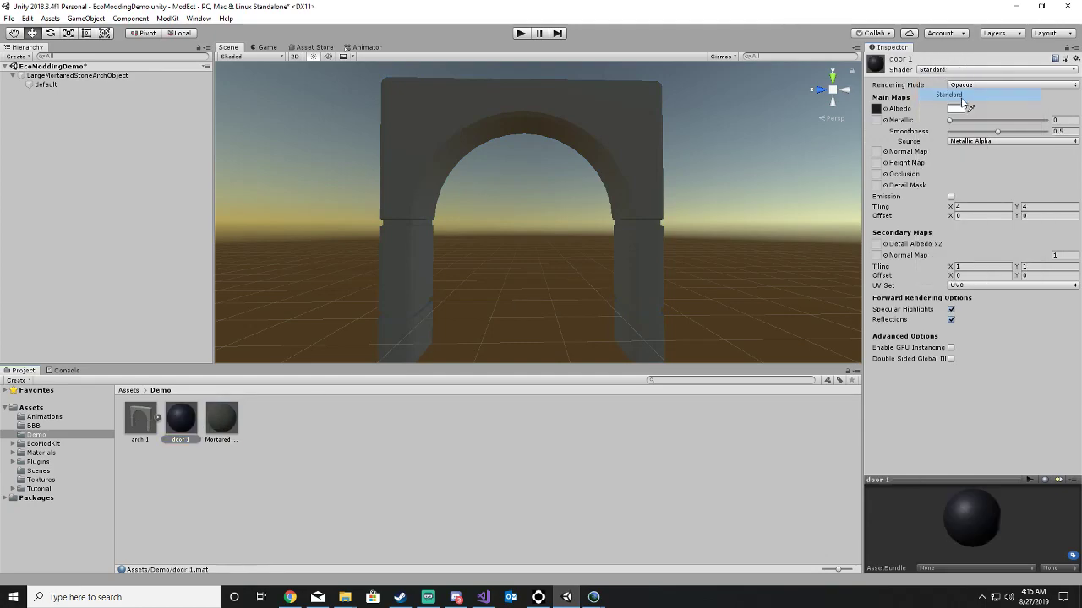
# Step: Apply the Mortared_stone_arch 1 material to the arch's main body and door 1 to the bands on its pillars
pyautogui.click(272, 456)
pyautogui.moveTo(230, 429); pyautogui.dragTo(446, 114)
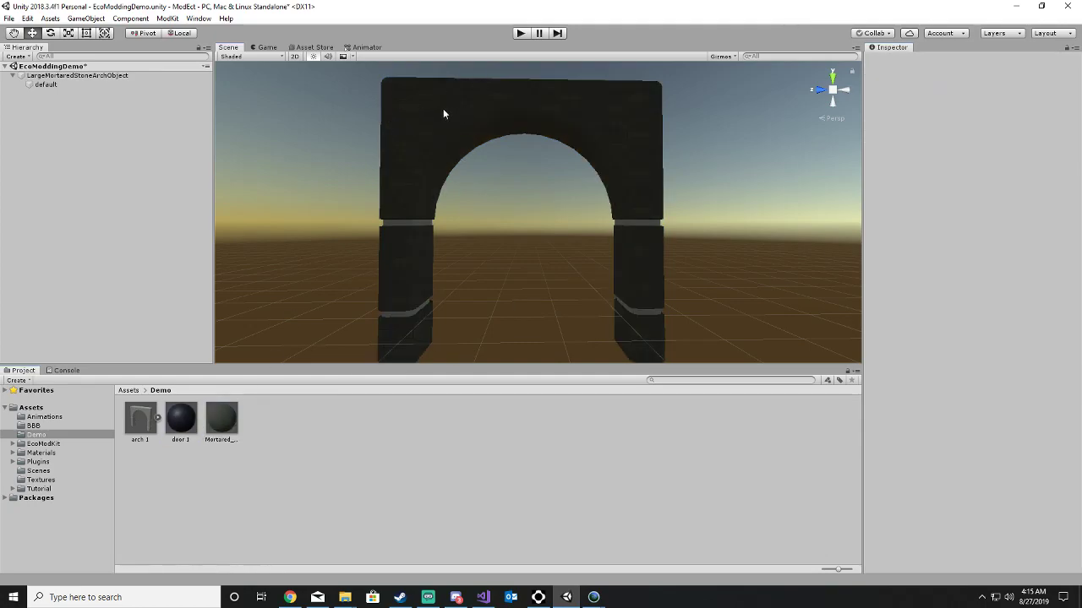
pyautogui.moveTo(181, 420); pyautogui.dragTo(407, 225)
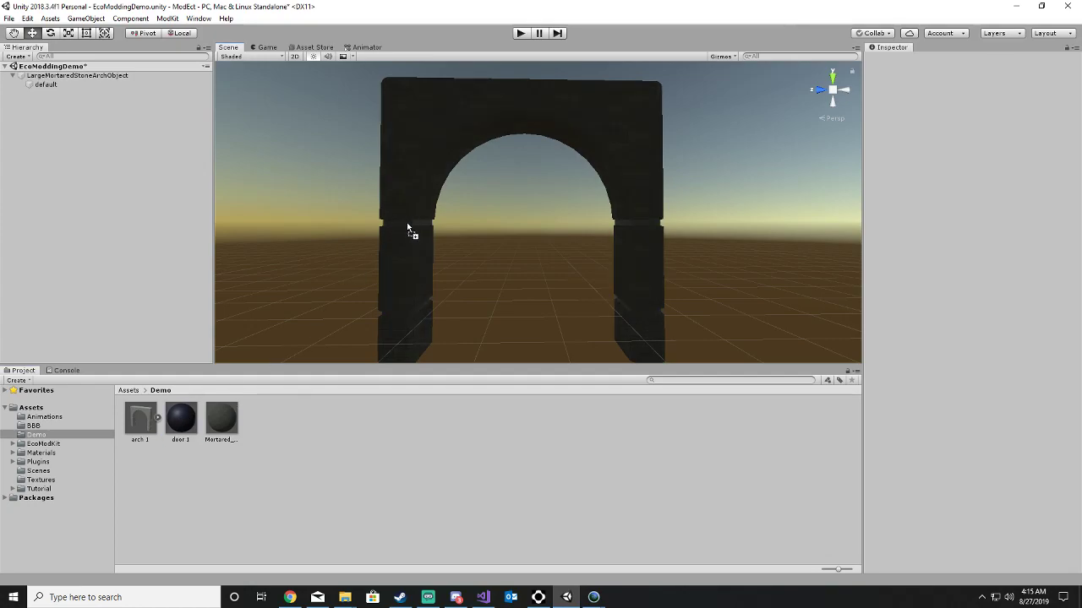
# Step: Set the Mortared_stone_arch 1 material's shader to Curved/Standard
pyautogui.click(222, 423)
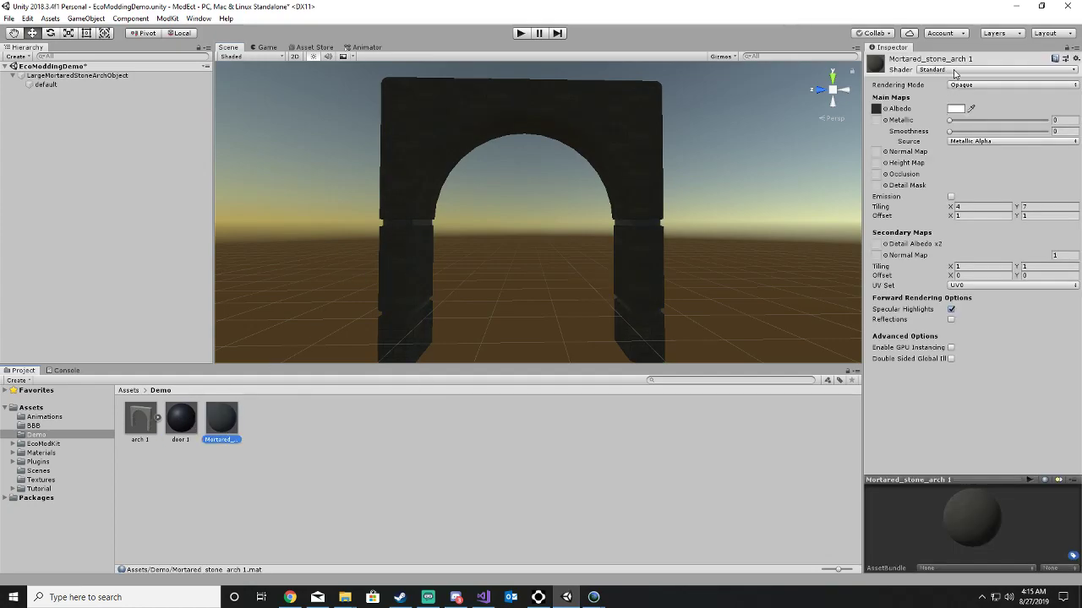
pyautogui.click(900, 76)
pyautogui.click(932, 72)
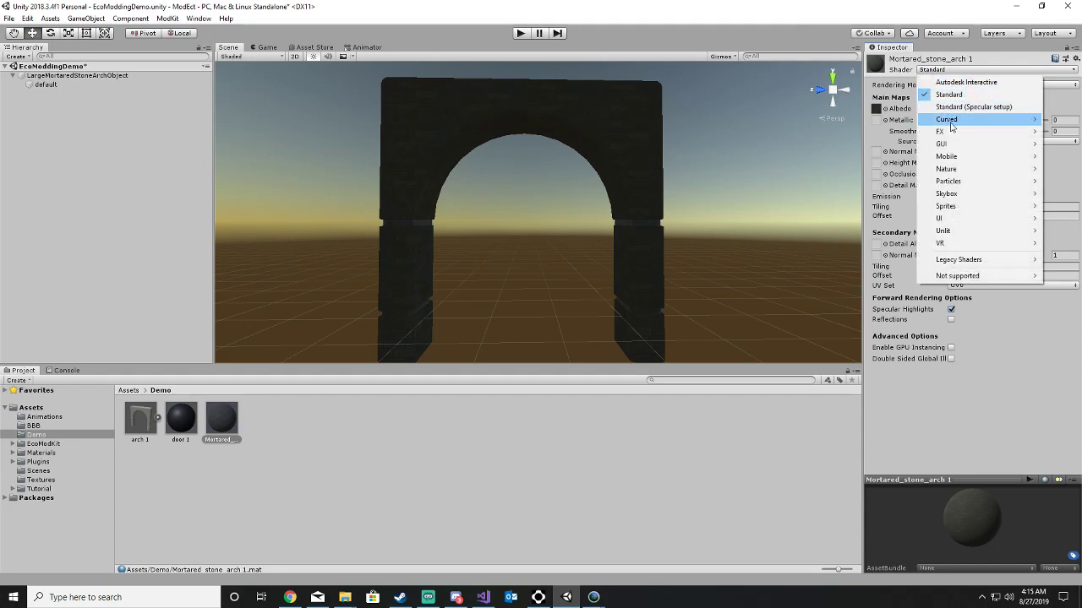
pyautogui.moveTo(954, 124)
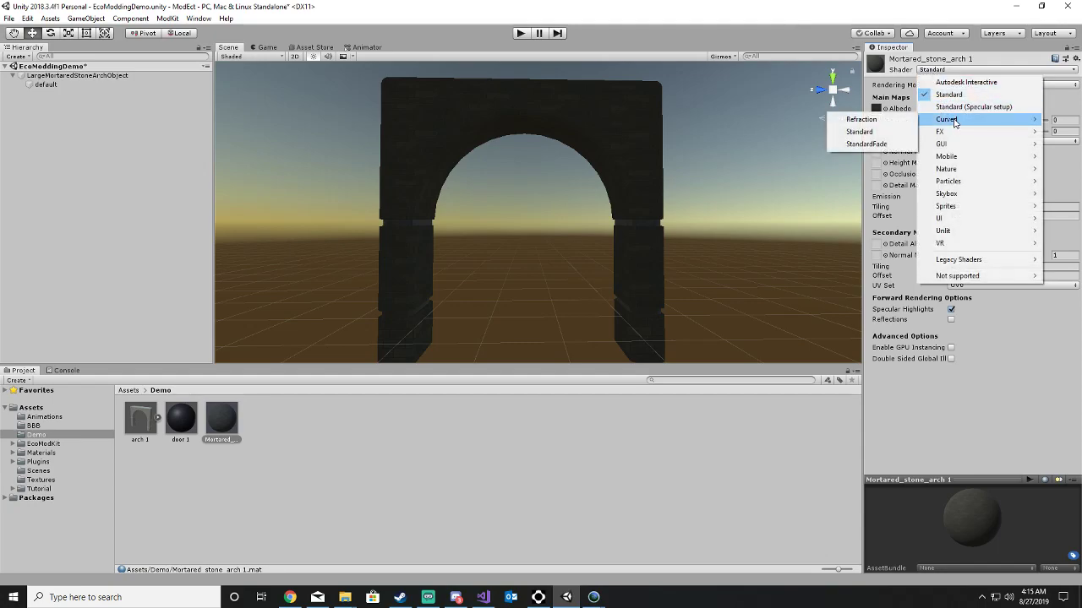
pyautogui.click(881, 132)
# Step: Change the door 1 material's shader to Curved/Standard
pyautogui.click(181, 419)
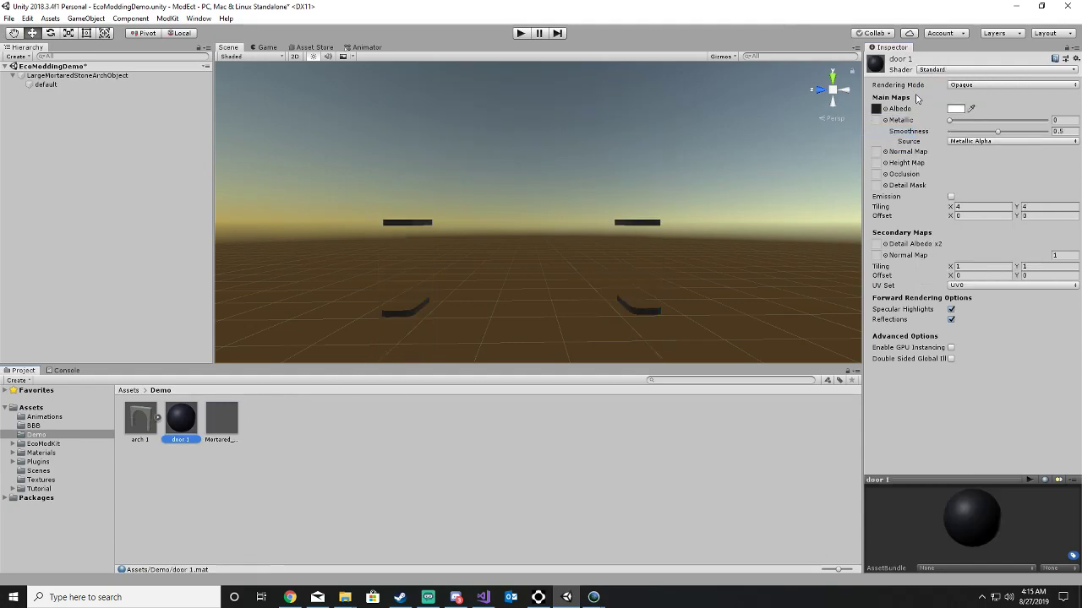
pyautogui.click(948, 71)
pyautogui.moveTo(958, 122)
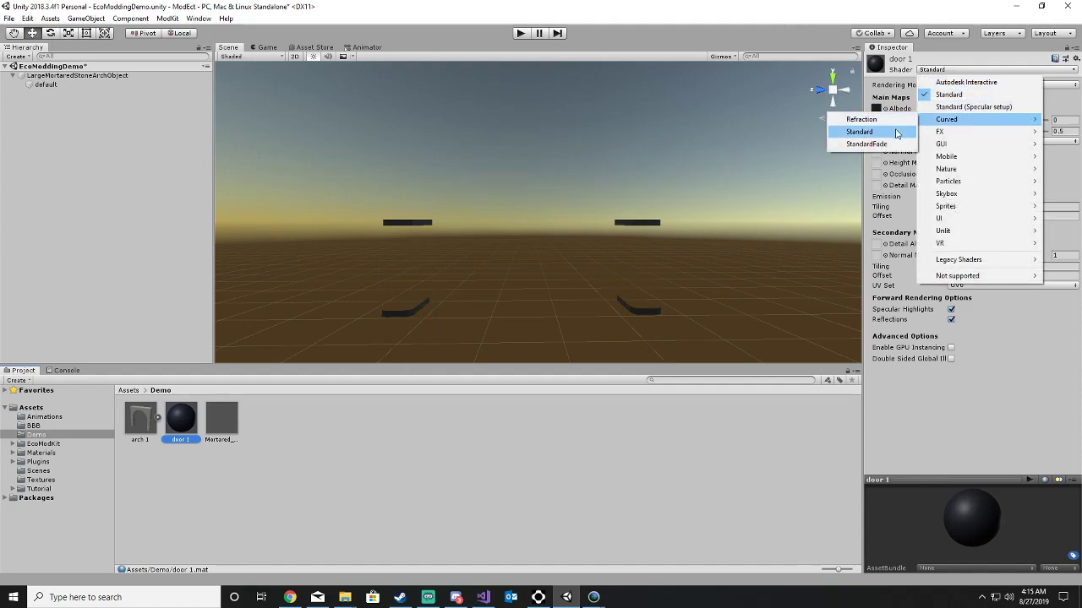
pyautogui.click(896, 134)
pyautogui.click(566, 475)
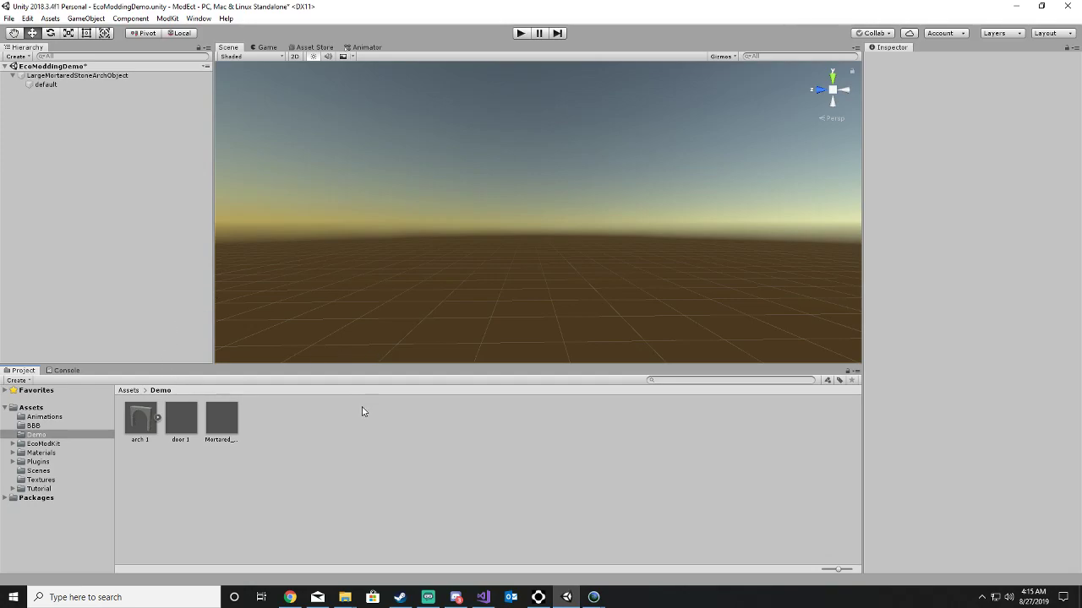
# Step: Check the materials assigned in the Mesh Renderer of the default child mesh
pyautogui.click(73, 84)
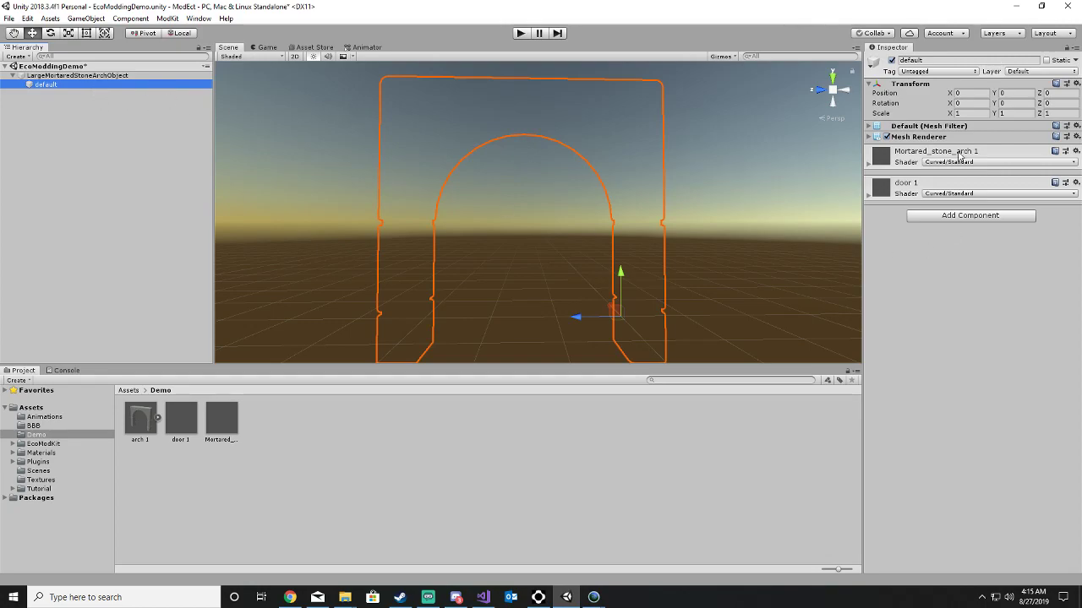
pyautogui.click(869, 137)
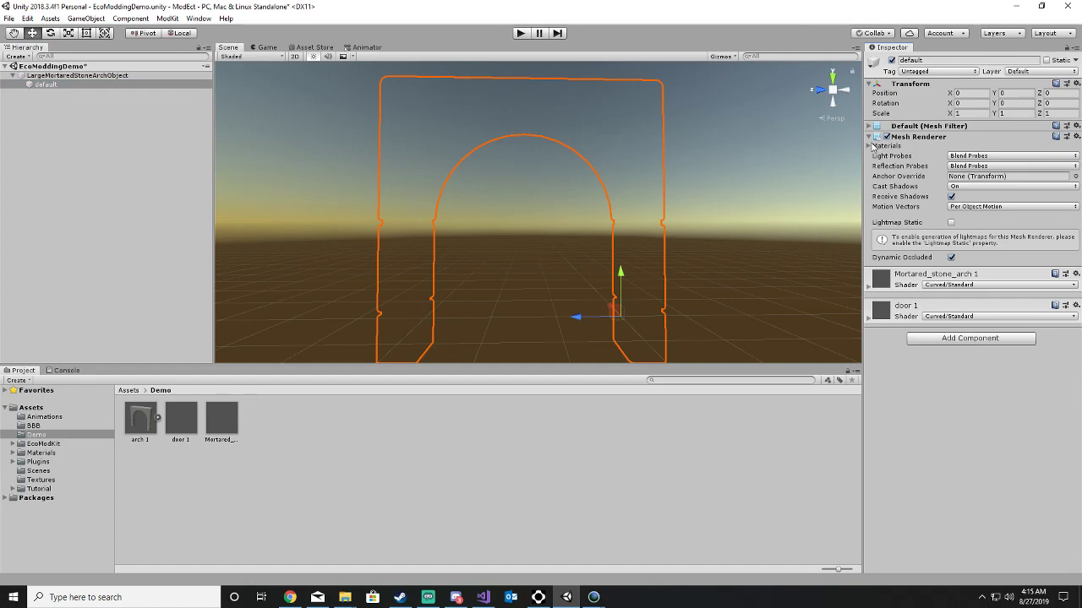
pyautogui.click(871, 145)
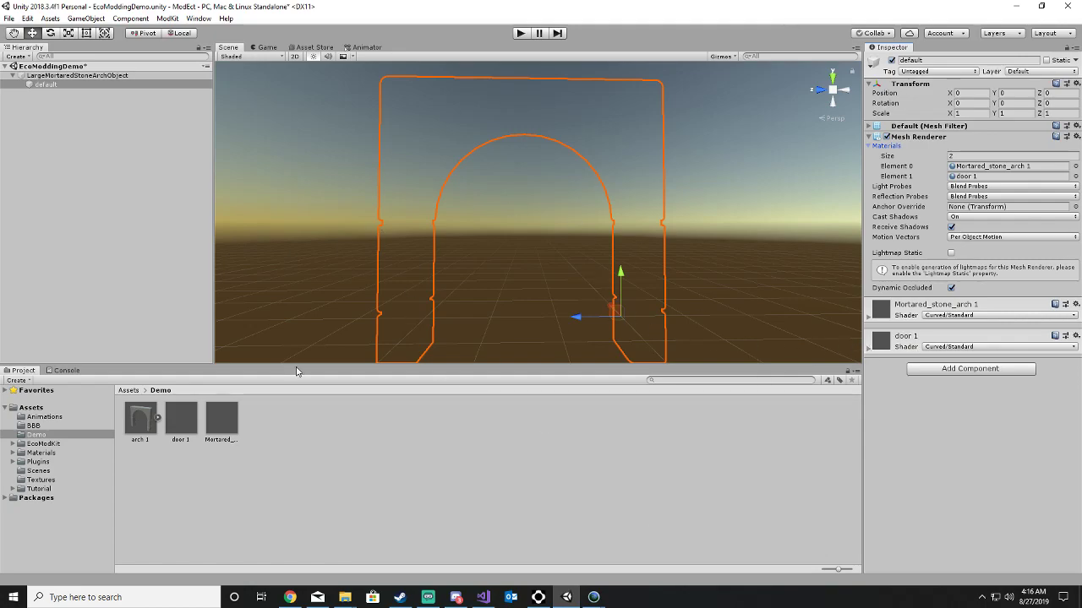
# Step: Add a Mesh Collider component to the default child mesh and expand its settings
pyautogui.click(953, 369)
pyautogui.write('Mesh')
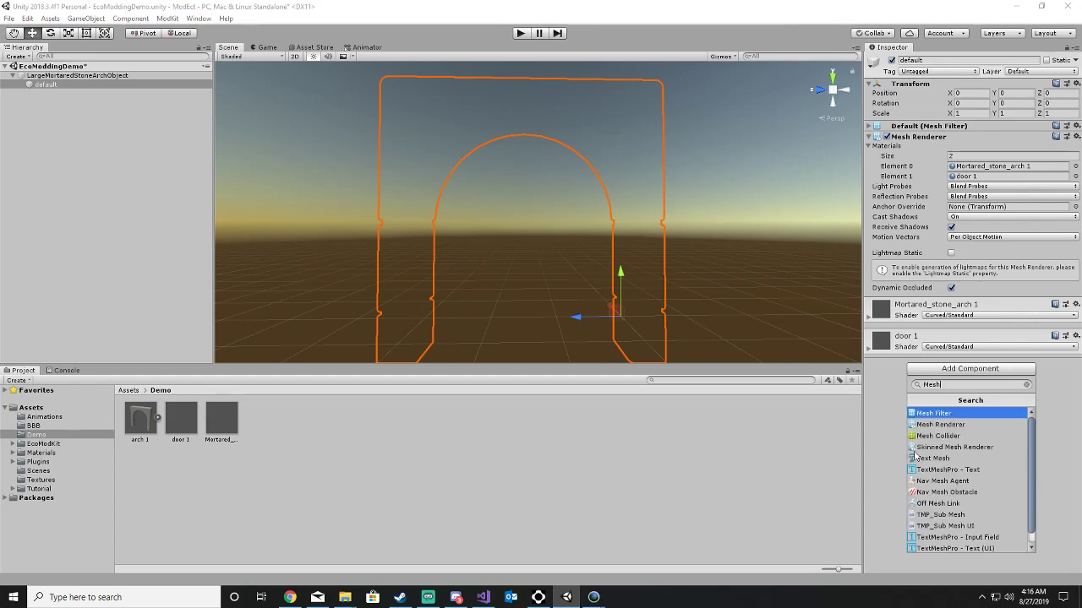
pyautogui.click(936, 436)
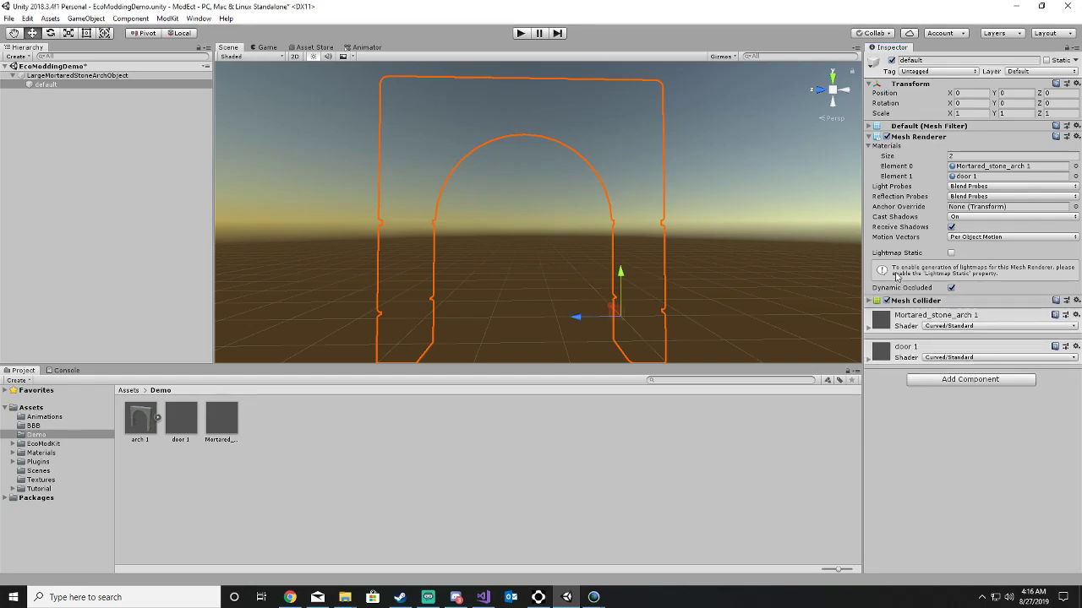
pyautogui.click(869, 301)
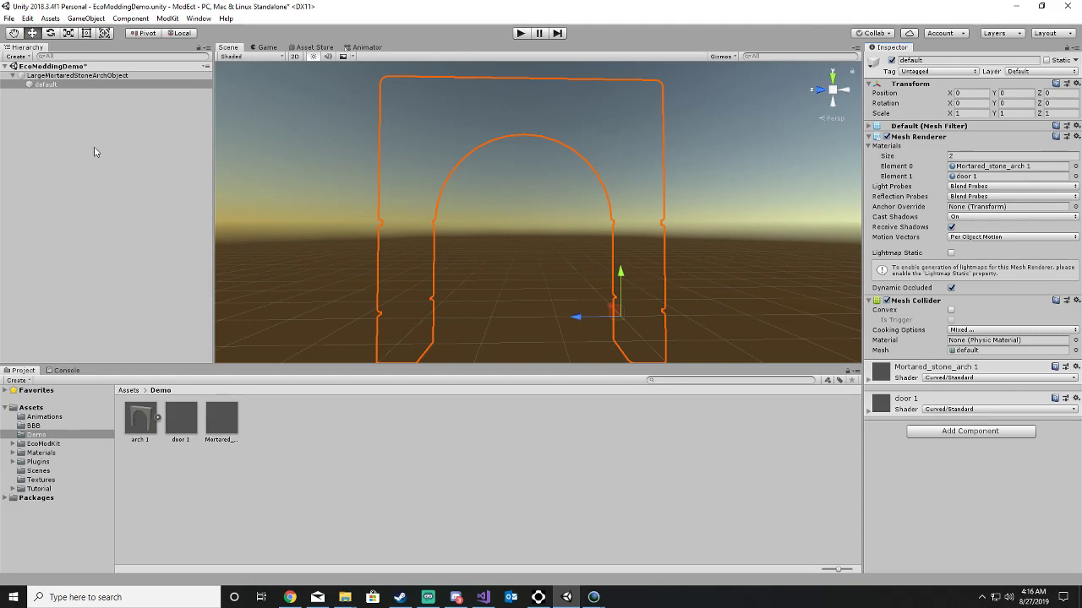
# Step: Change the shader of the door 1 and Mortared_stone_arch 1 materials to Standard
pyautogui.click(181, 418)
pyautogui.click(950, 70)
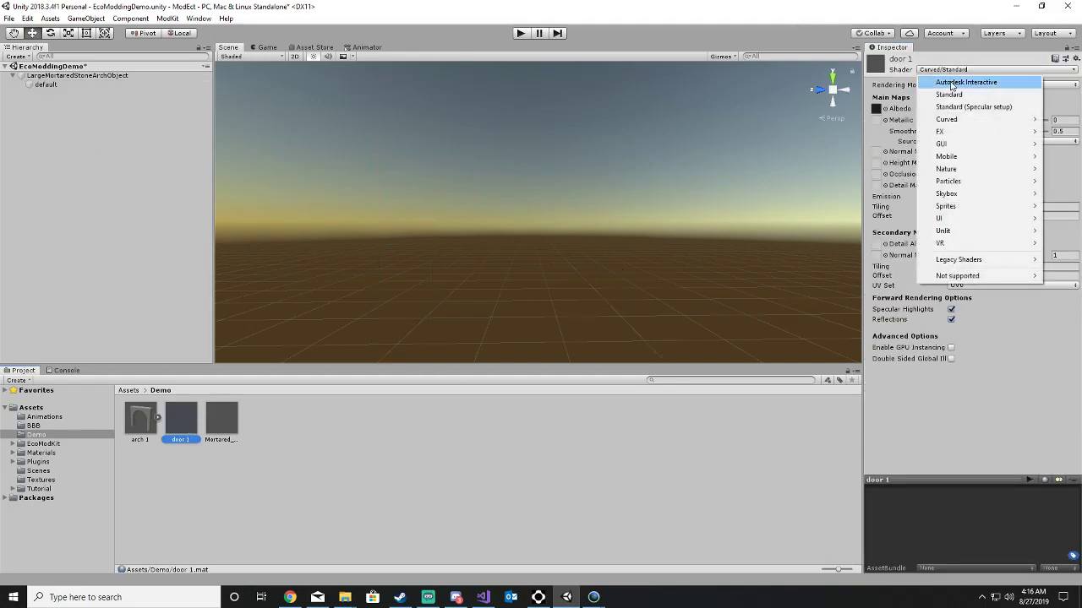
pyautogui.click(948, 94)
pyautogui.click(245, 420)
pyautogui.click(230, 423)
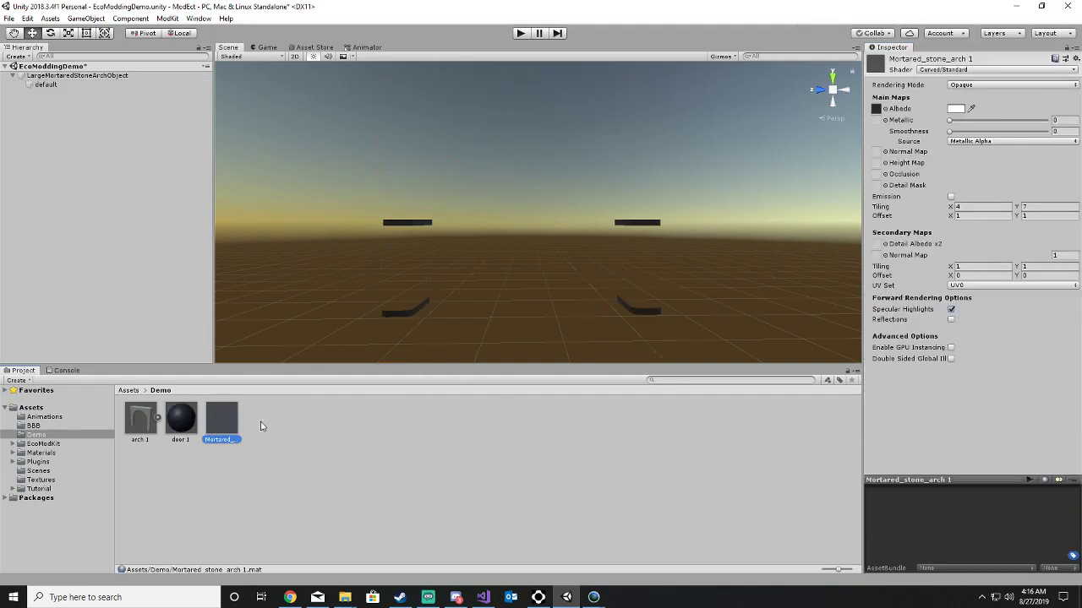
pyautogui.click(943, 69)
pyautogui.click(948, 93)
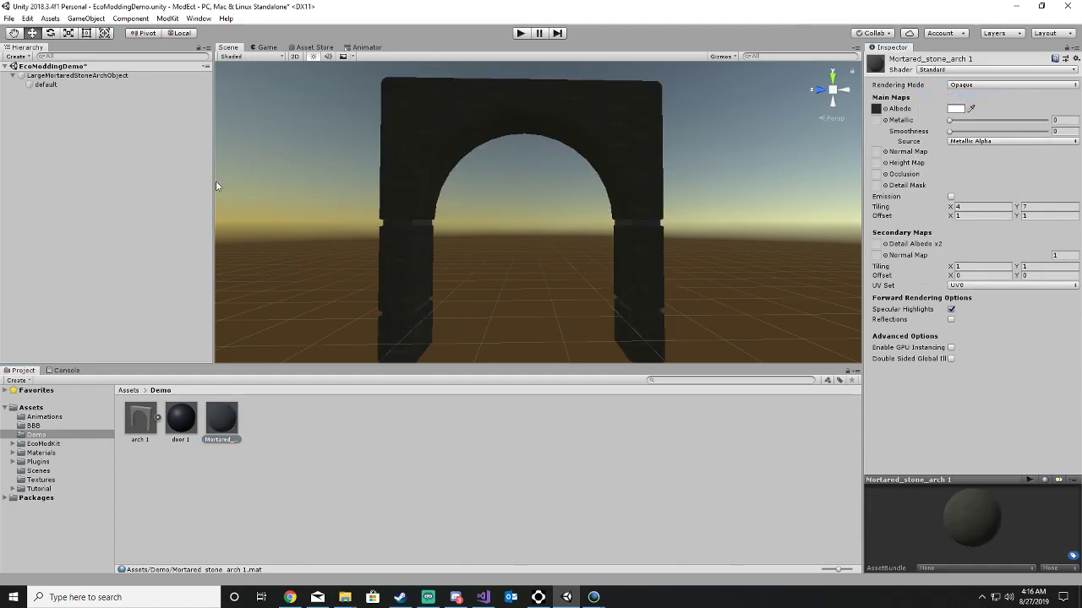
# Step: Try the Convex option on the default mesh's Mesh Collider, and turn it off again
pyautogui.click(68, 86)
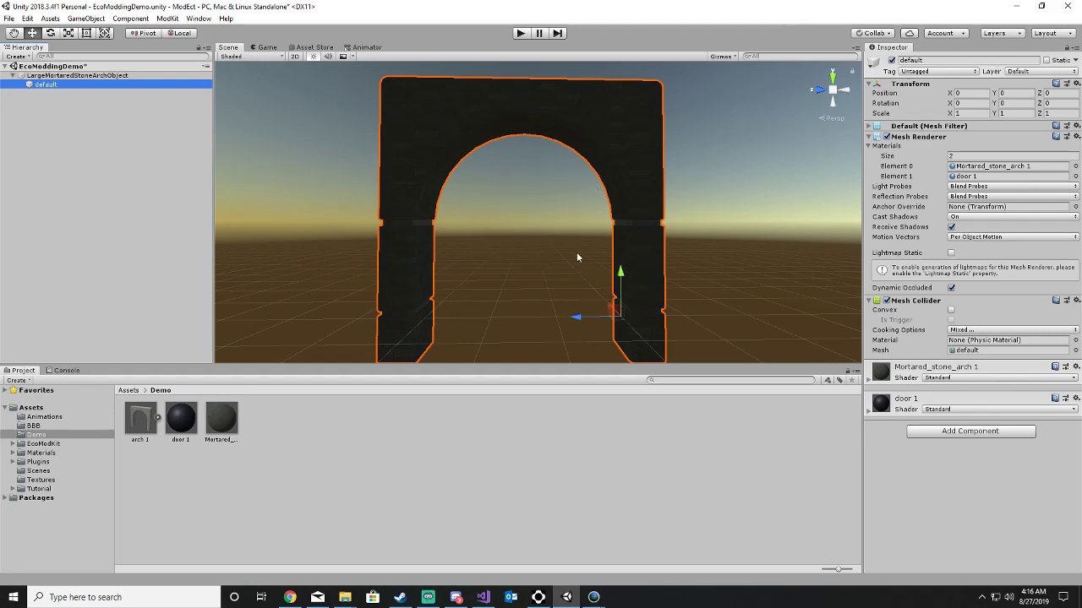
pyautogui.click(951, 311)
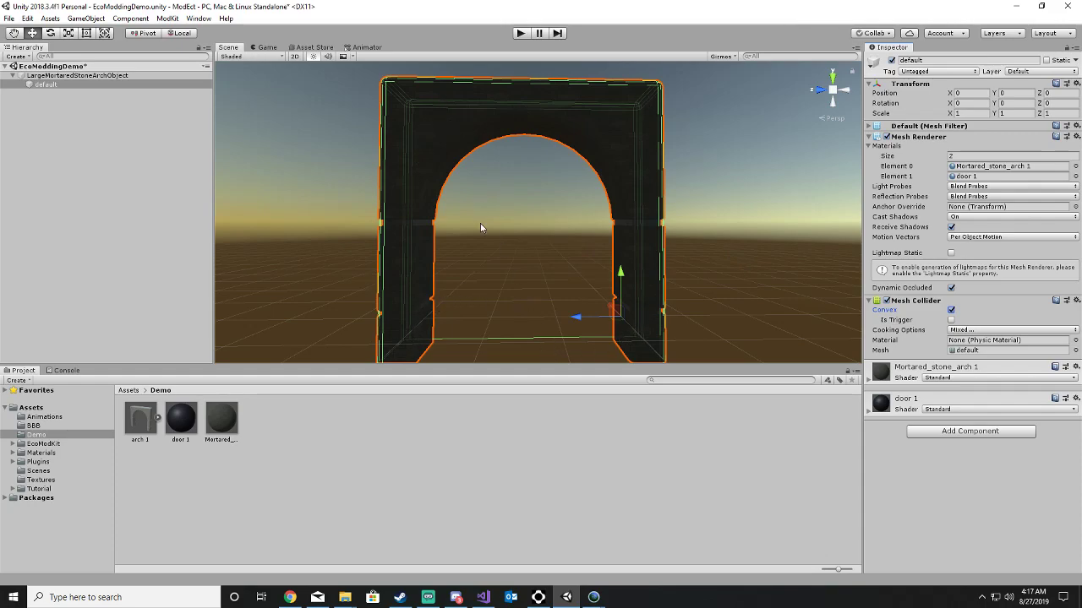
pyautogui.click(951, 311)
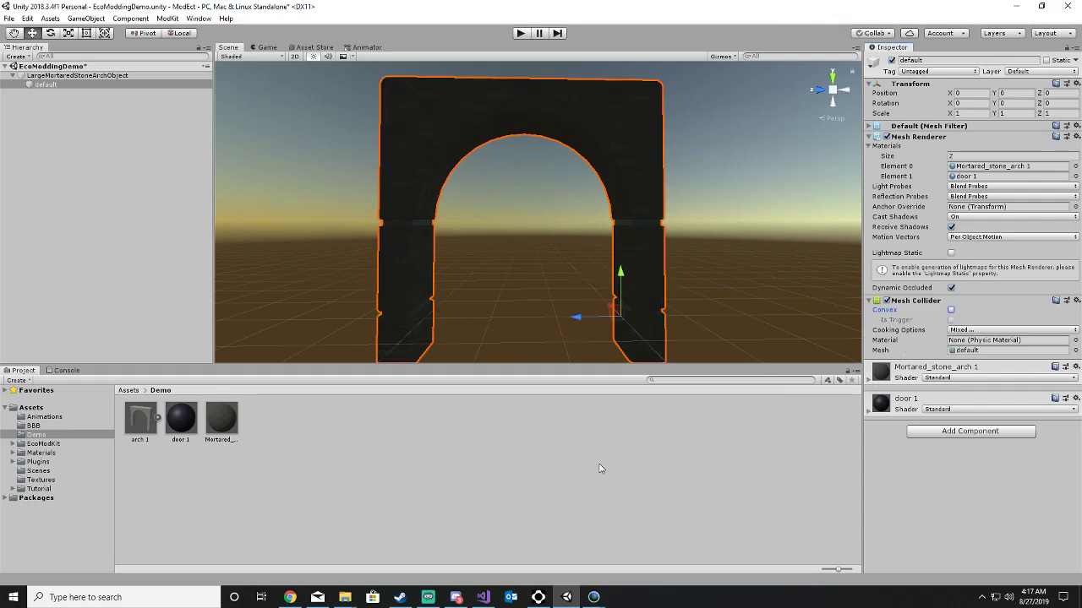
pyautogui.click(120, 197)
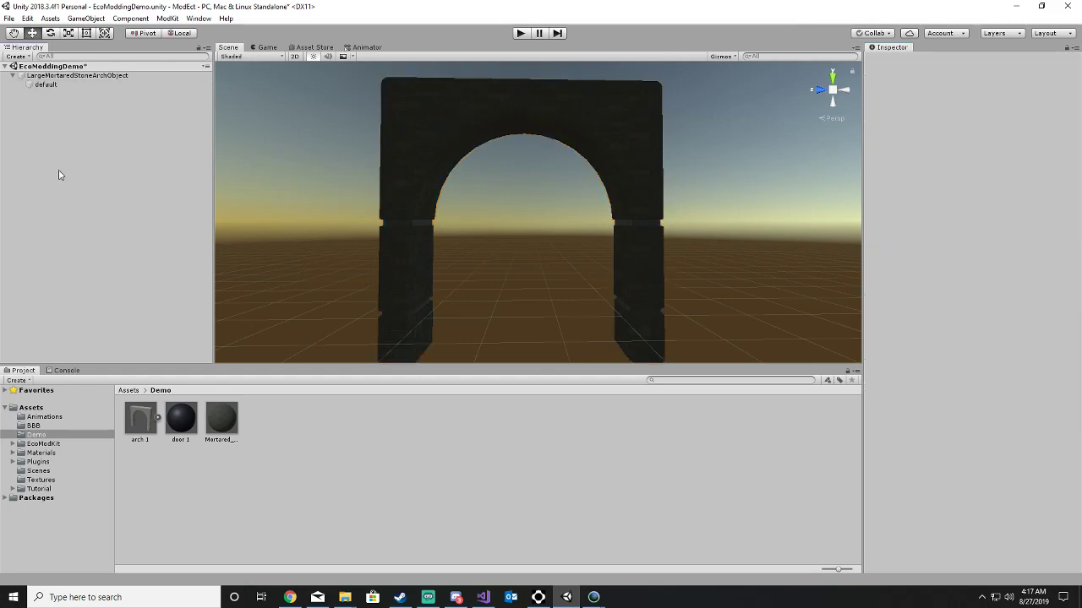
# Step: Collapse LargeMortaredStoneArchObject in the hierarchy and deactivate it
pyautogui.click(59, 75)
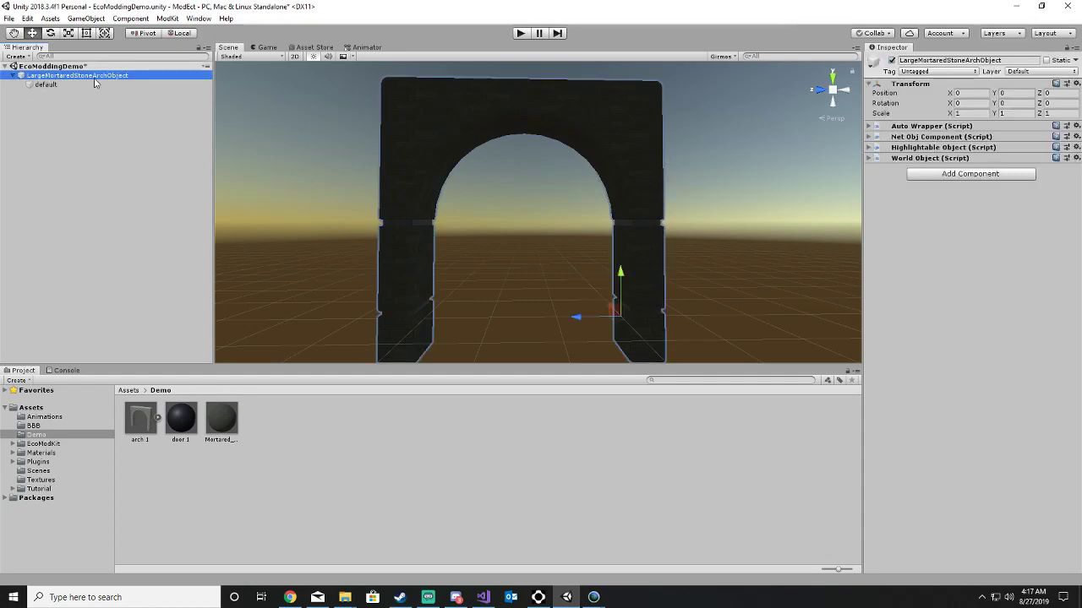
pyautogui.click(12, 76)
pyautogui.click(892, 61)
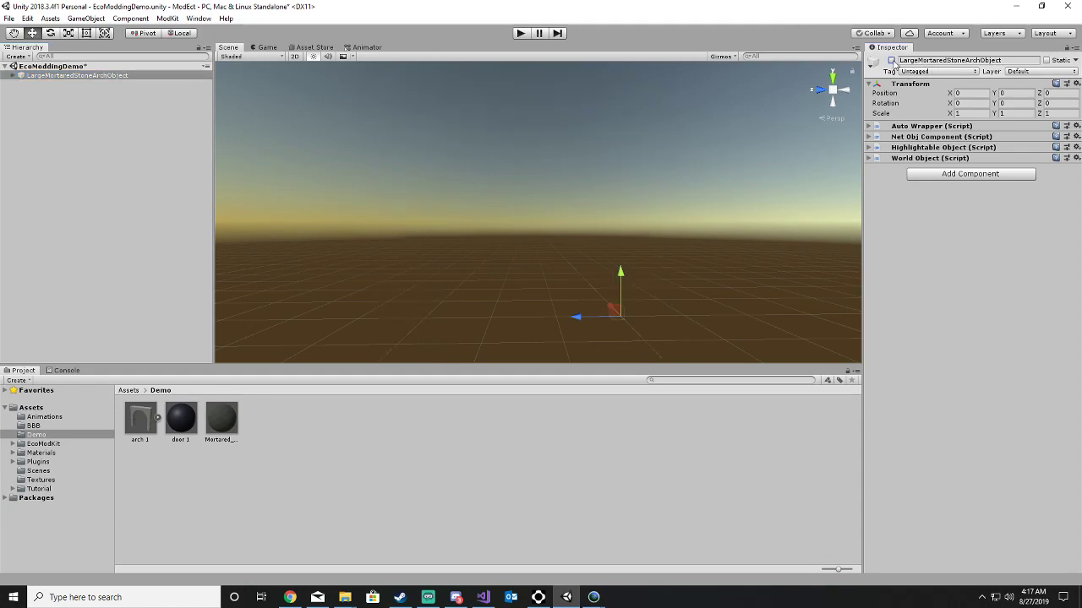
# Step: Set the Mortared_stone_arch 1 material's shader back to Curved/Standard
pyautogui.click(230, 422)
pyautogui.click(993, 71)
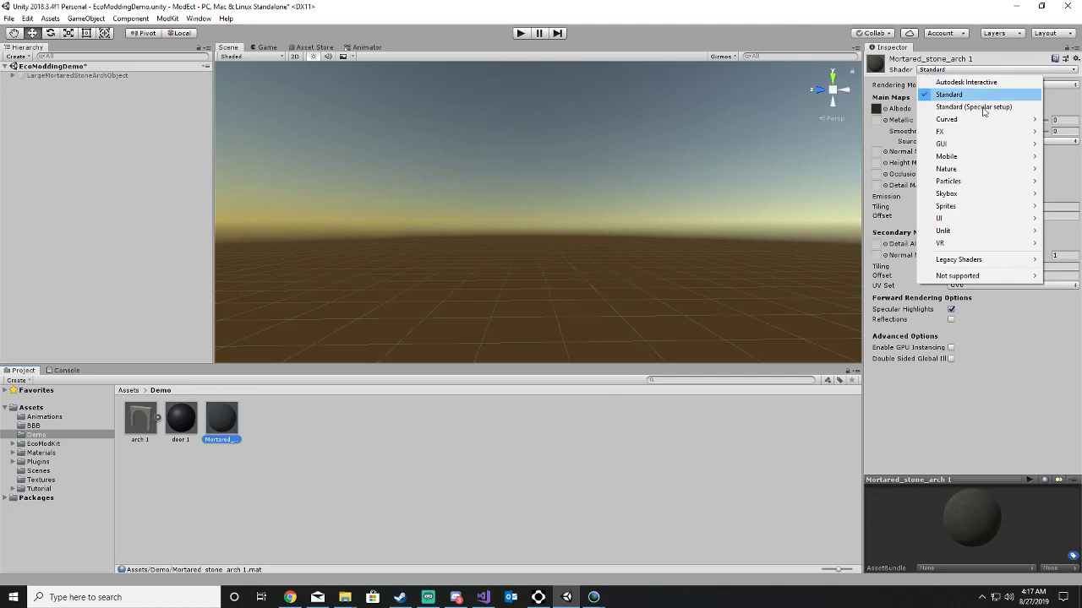
pyautogui.moveTo(969, 125)
pyautogui.click(866, 119)
pyautogui.click(947, 71)
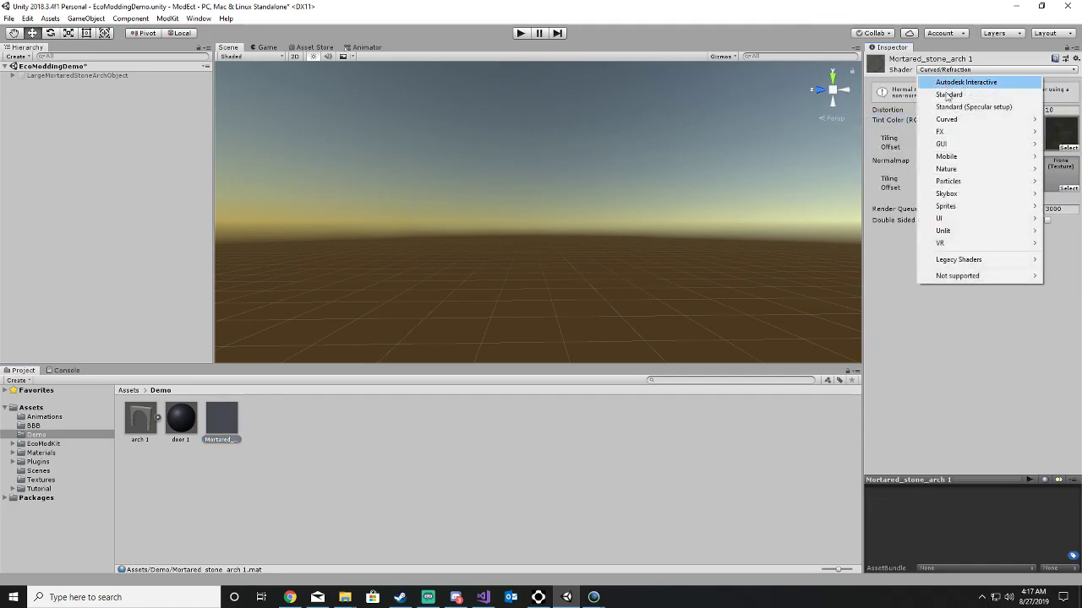
pyautogui.moveTo(950, 125)
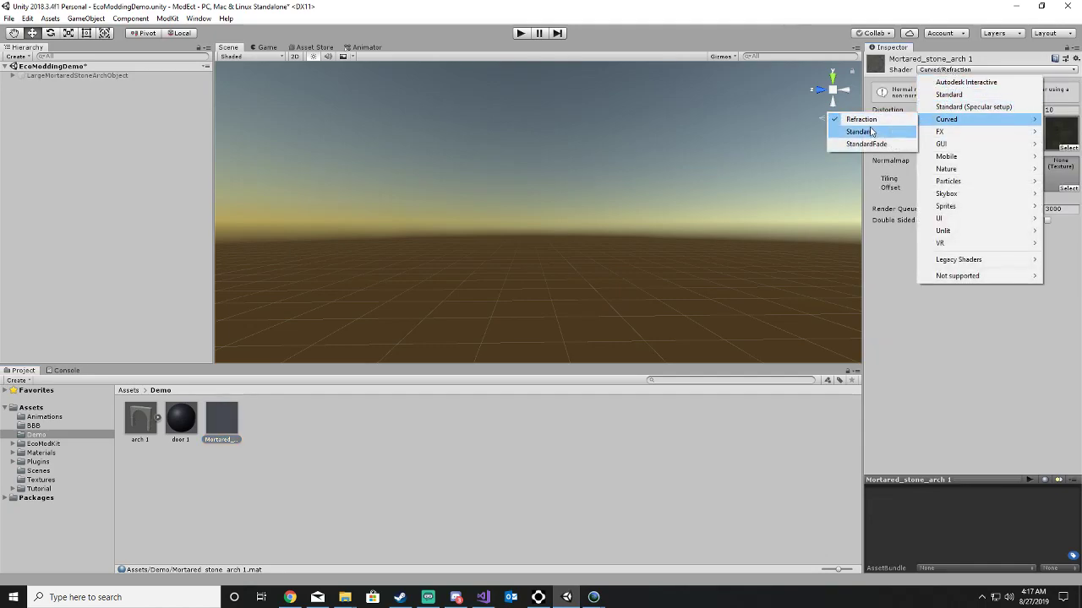
pyautogui.click(862, 131)
# Step: Return the door 1 material's shader to Curved/Standard
pyautogui.click(181, 421)
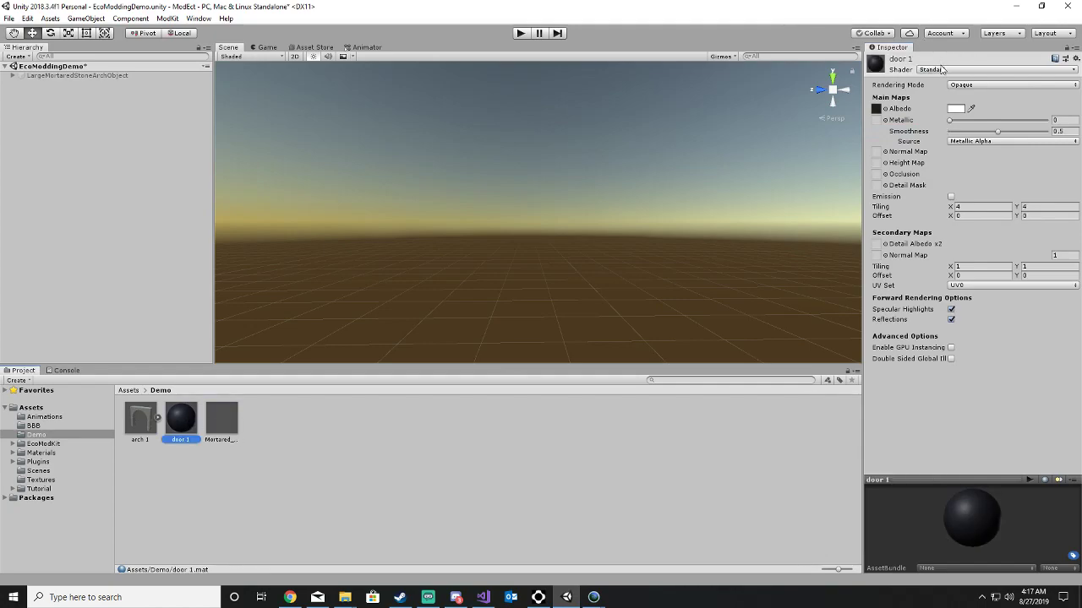
pyautogui.click(944, 71)
pyautogui.moveTo(955, 119)
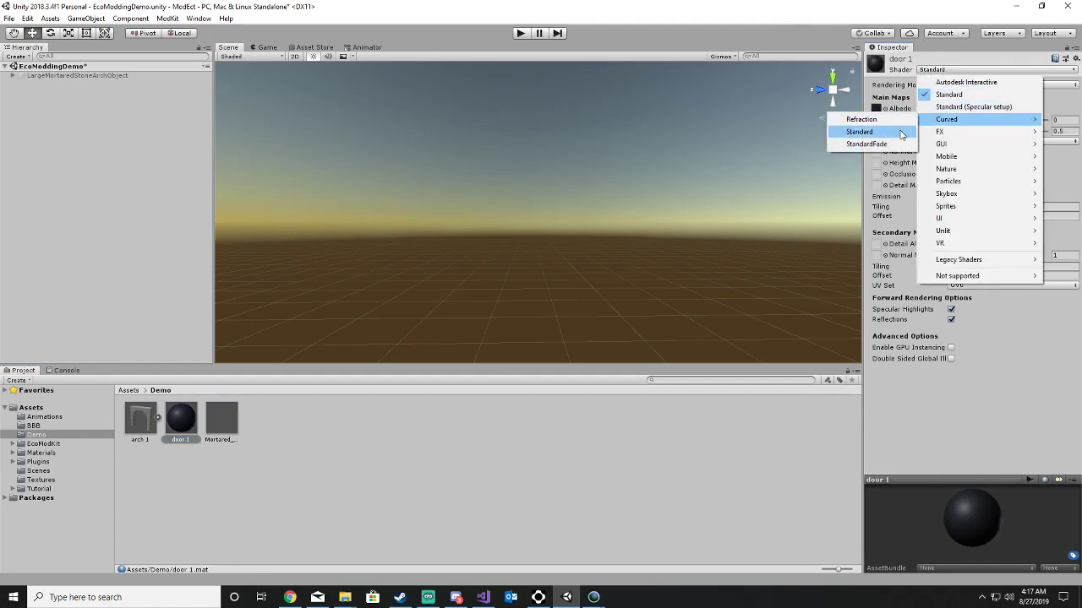
pyautogui.click(898, 138)
pyautogui.click(127, 245)
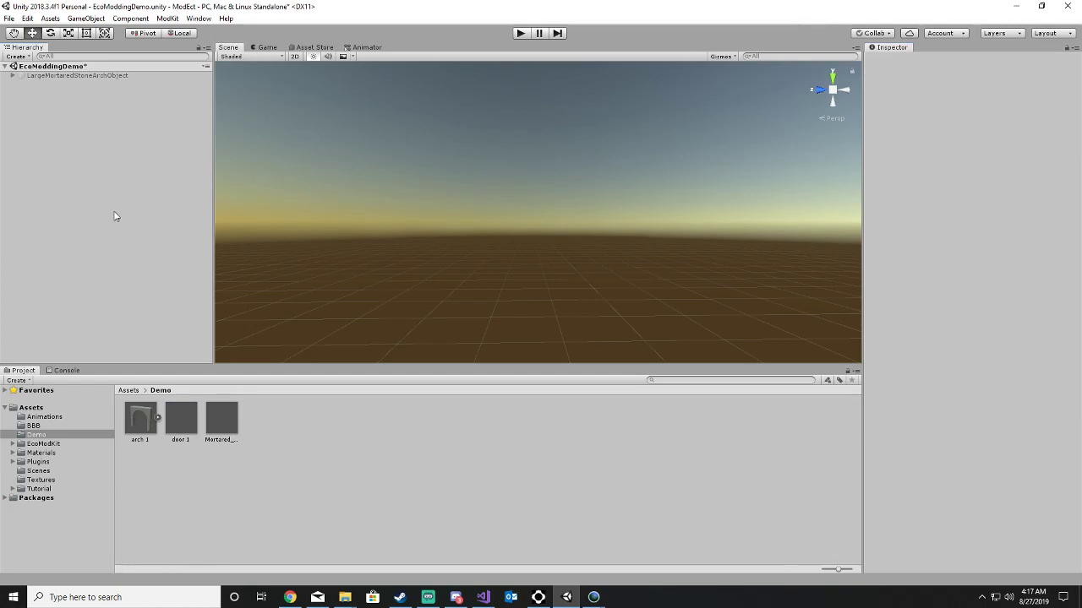
# Step: Check the active states of LargeMortaredStoneArchObject and its default child mesh
pyautogui.click(36, 77)
pyautogui.click(12, 75)
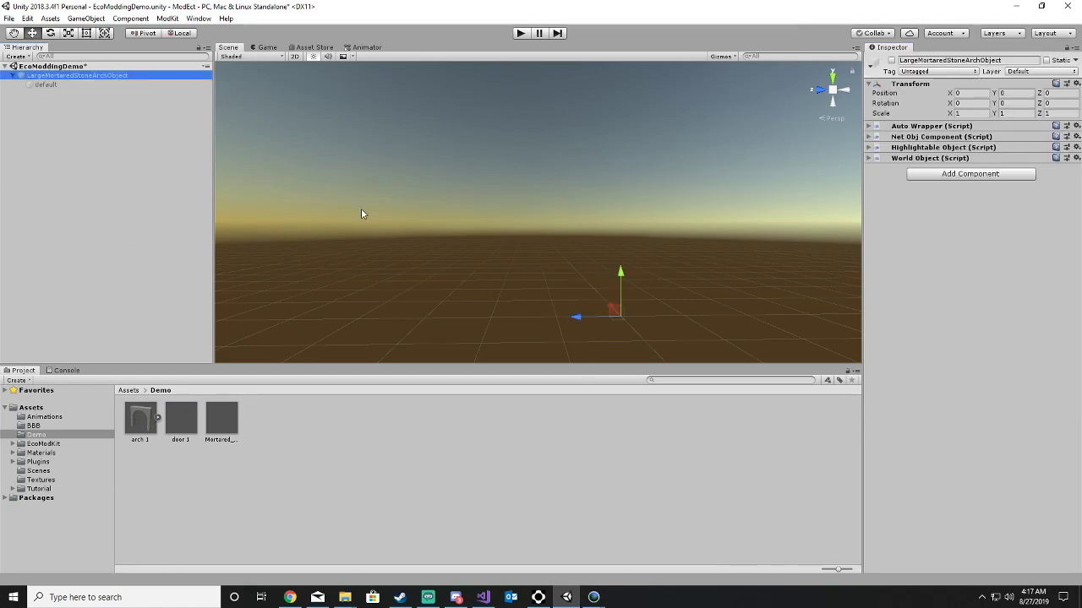
pyautogui.click(44, 86)
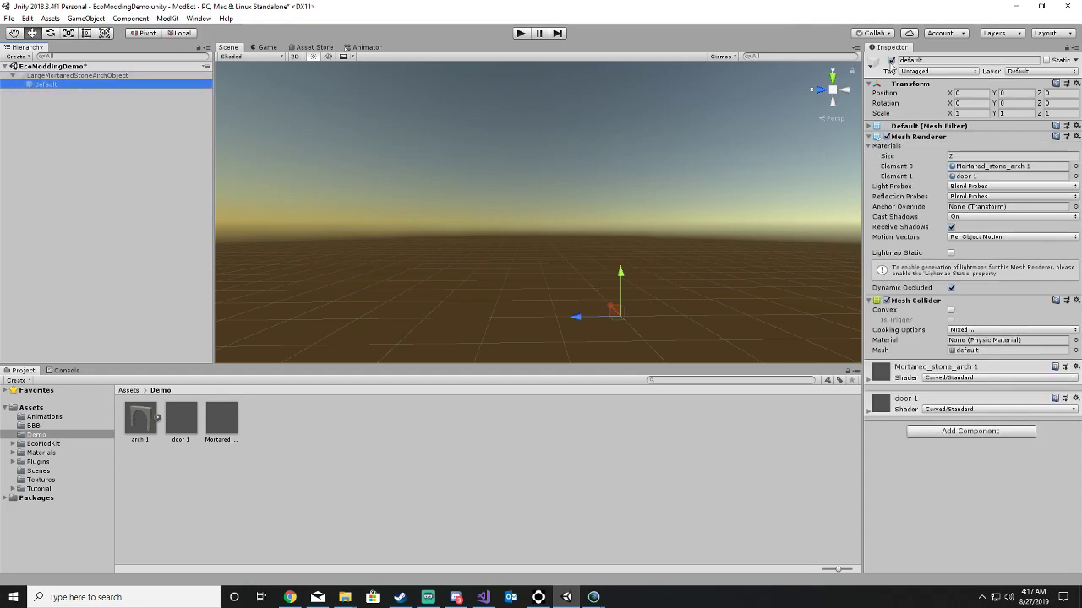
pyautogui.click(115, 157)
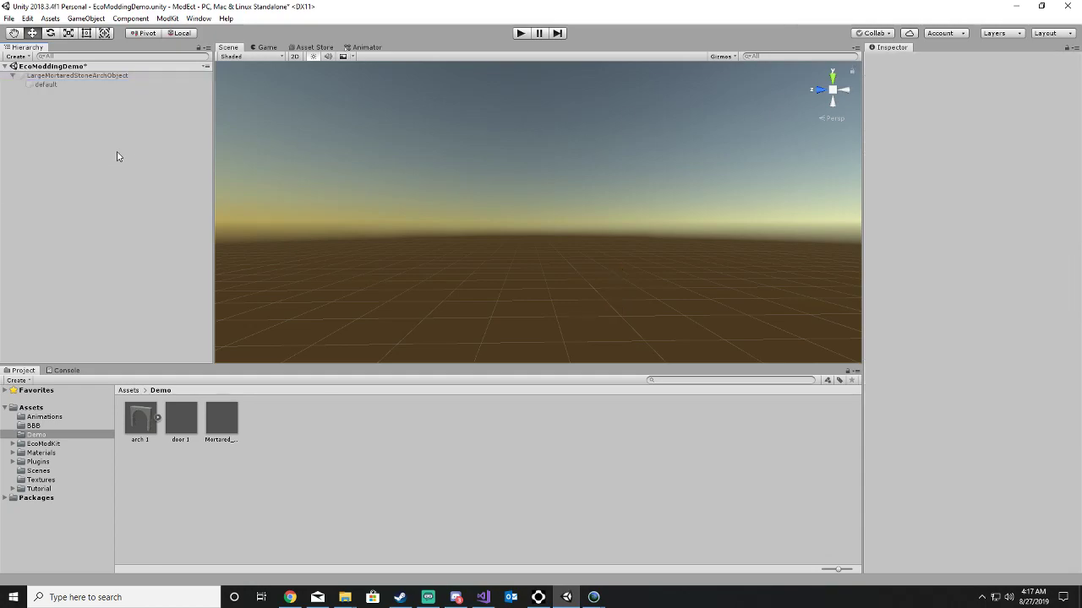
pyautogui.click(111, 76)
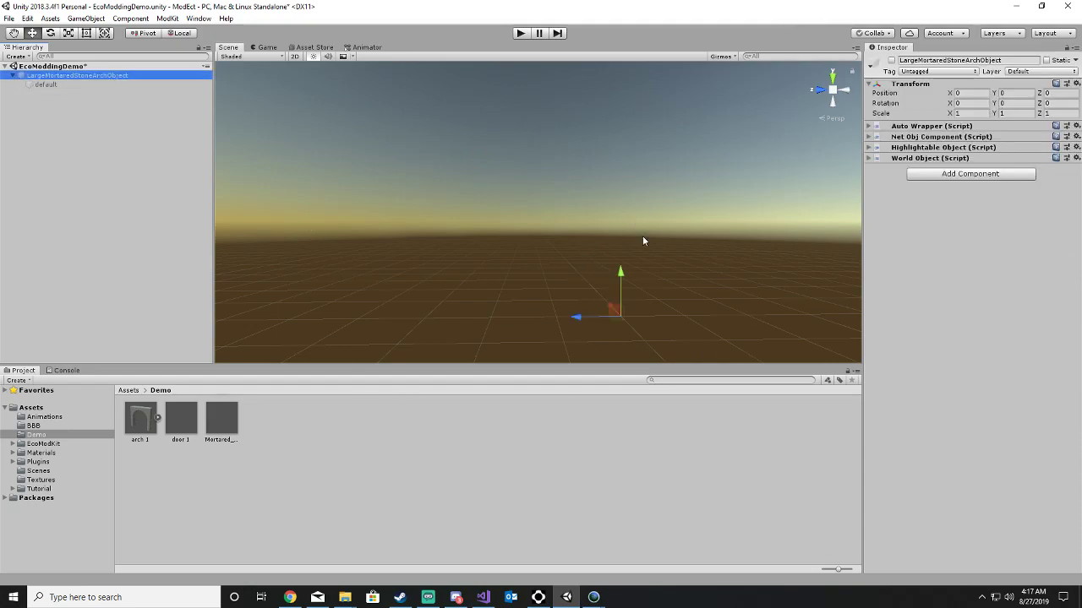
pyautogui.click(46, 85)
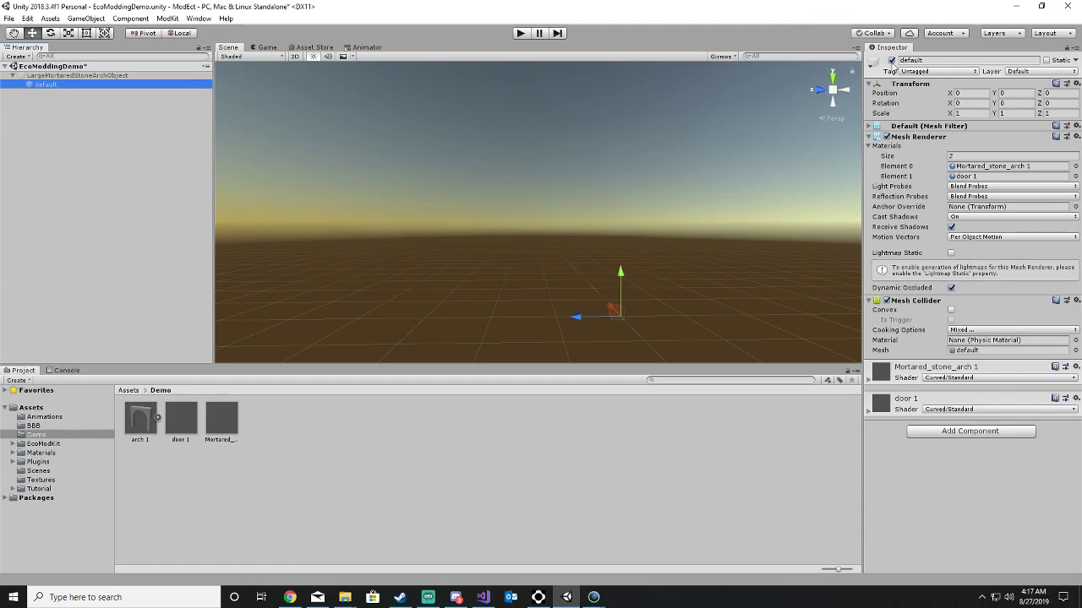
pyautogui.click(12, 75)
pyautogui.click(21, 92)
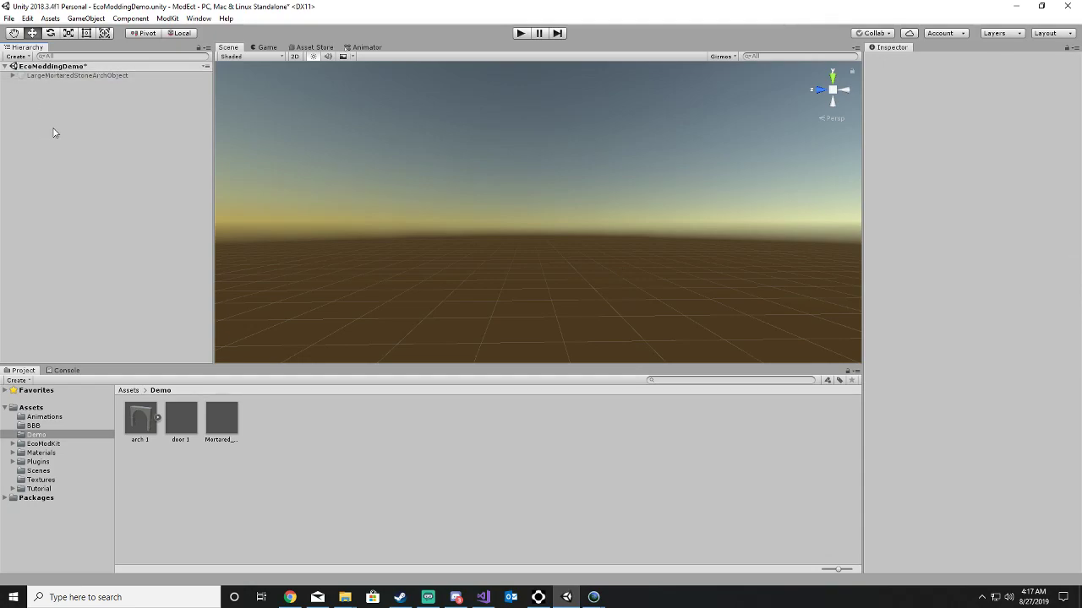
# Step: Save the scene and build the current bundle as Demo.unity3d in the TAGModkit V1.0.1 folder, replacing the existing file
pyautogui.hotkey('ctrl', 's')
pyautogui.click(166, 19)
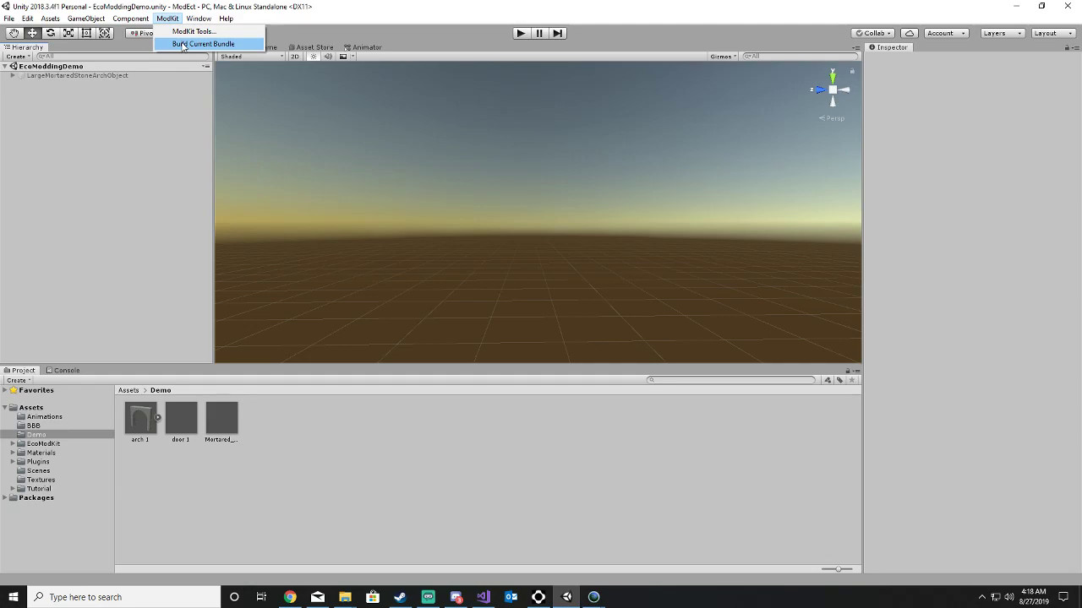
pyautogui.click(243, 45)
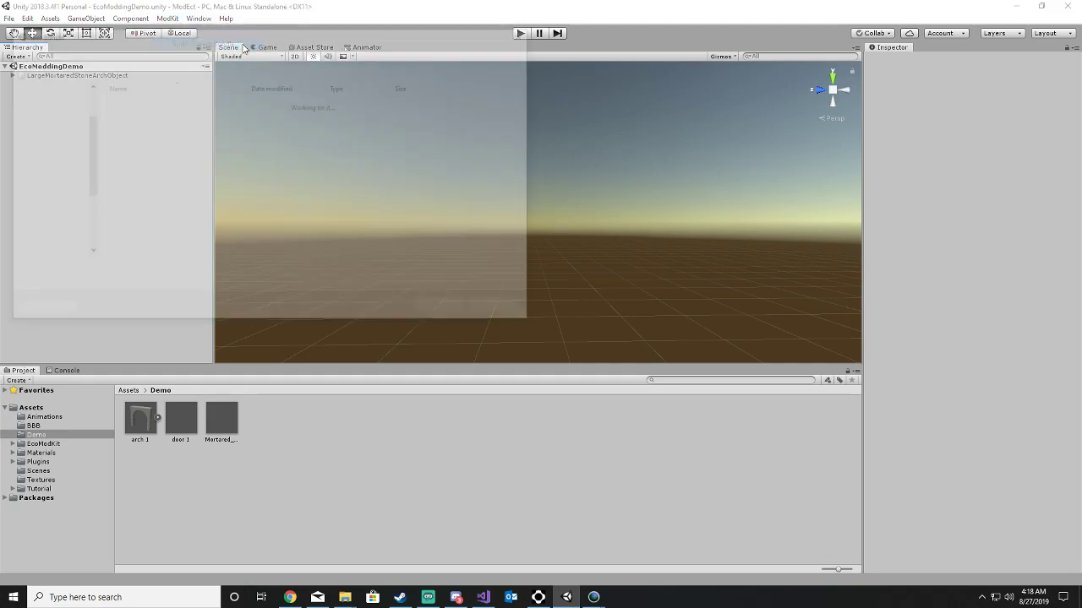
pyautogui.click(95, 271)
pyautogui.click(447, 312)
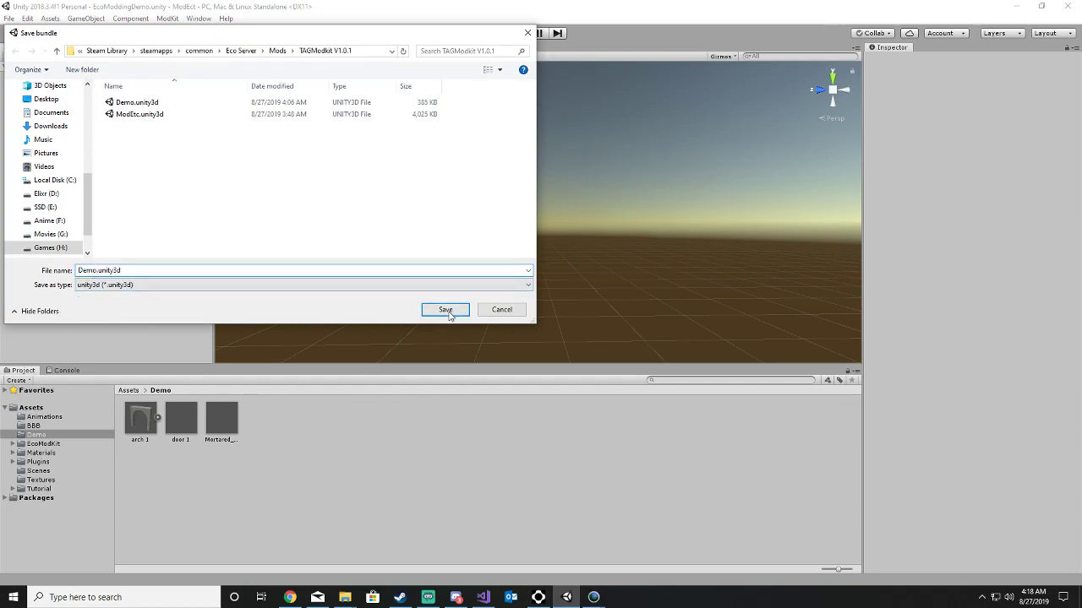
pyautogui.click(447, 311)
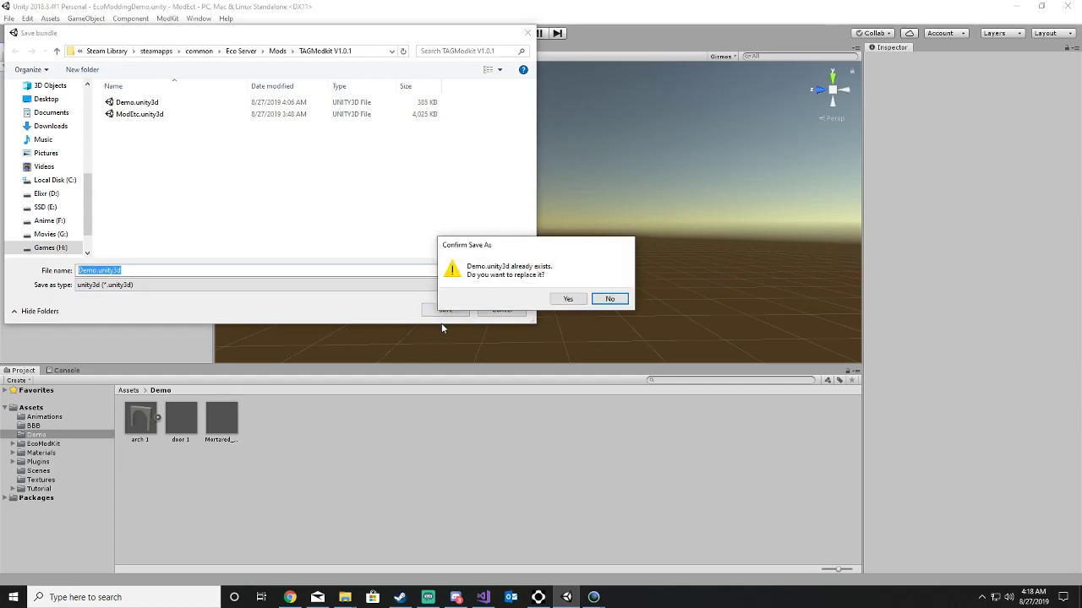
pyautogui.click(567, 300)
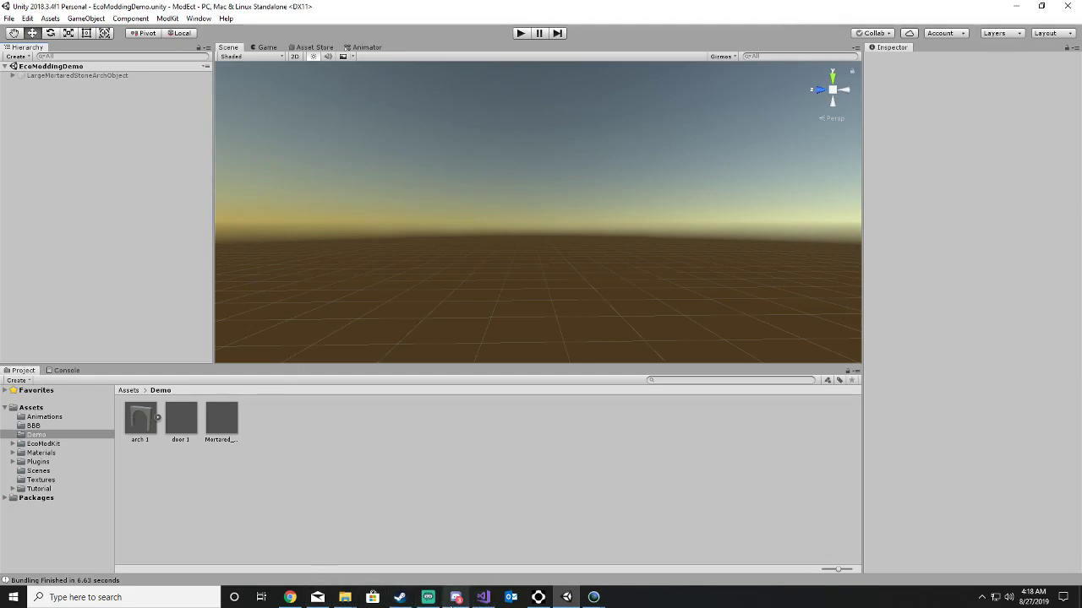
# Step: Switch to the Eco Server window, move it clear of the Unity editor, and return to Unity
pyautogui.moveTo(356, 602)
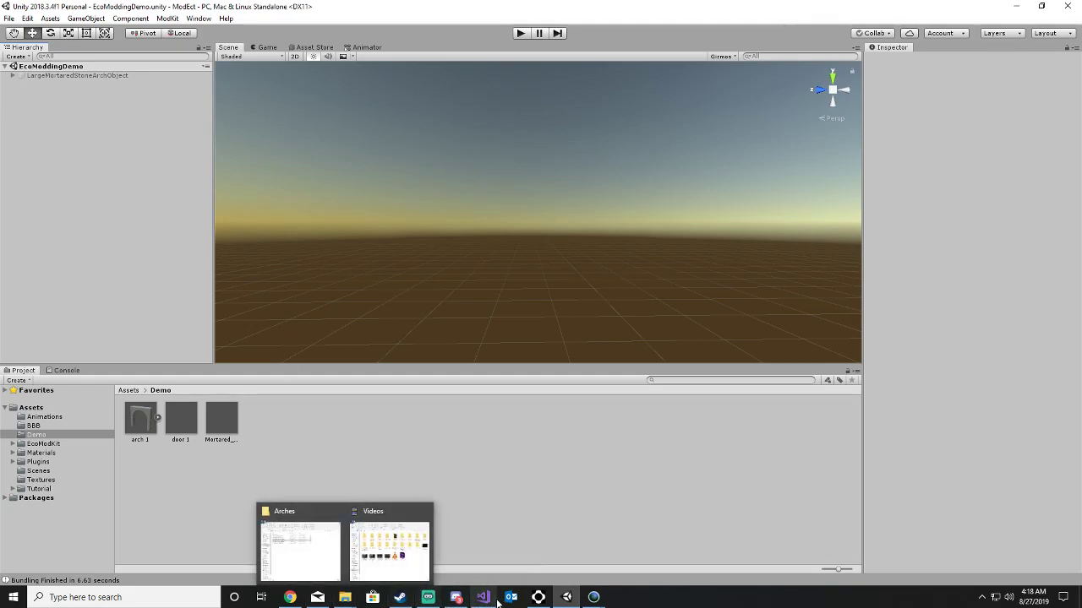
pyautogui.moveTo(594, 602)
pyautogui.click(633, 547)
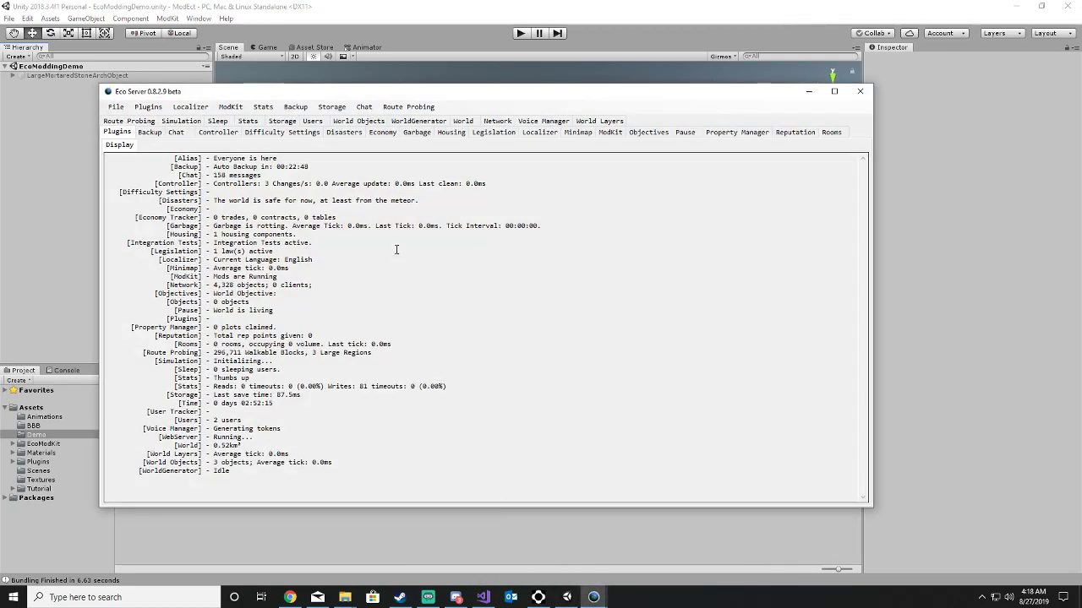
pyautogui.moveTo(368, 93); pyautogui.dragTo(1081, 103)
pyautogui.click(507, 463)
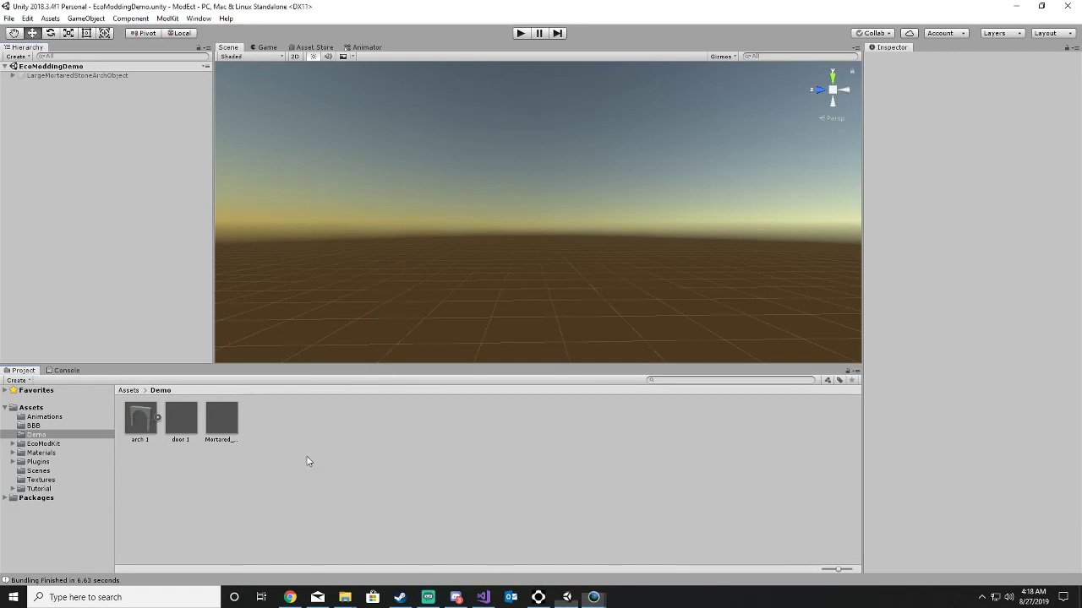
# Step: Reactivate LargeMortaredStoneArchObject and switch the door 1 and Mortared_stone_arch 1 materials from curved to Standard shaders
pyautogui.click(51, 75)
pyautogui.click(891, 60)
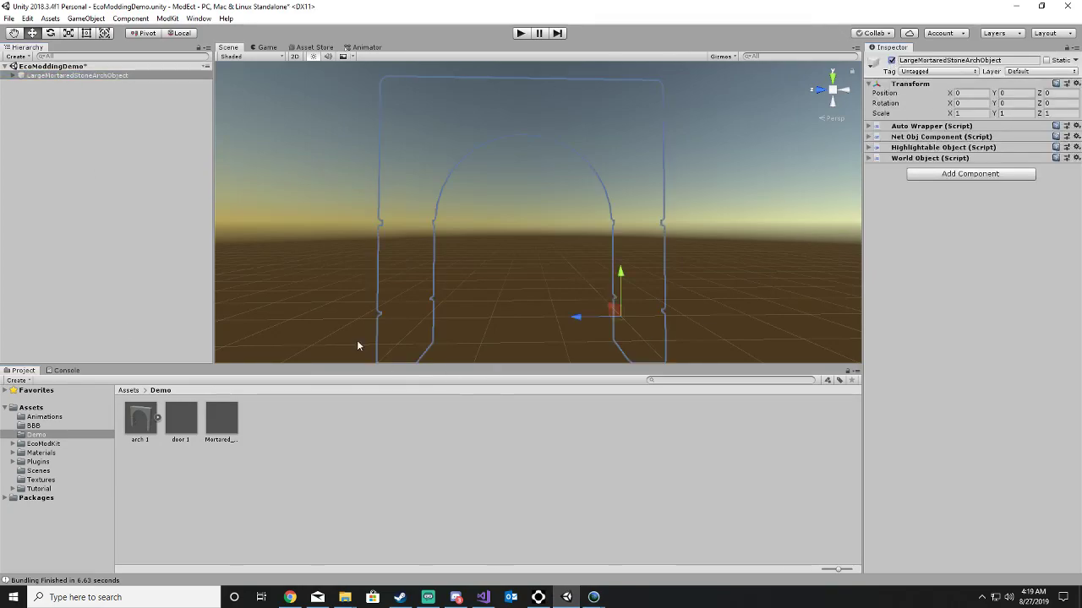
pyautogui.click(180, 420)
pyautogui.click(969, 71)
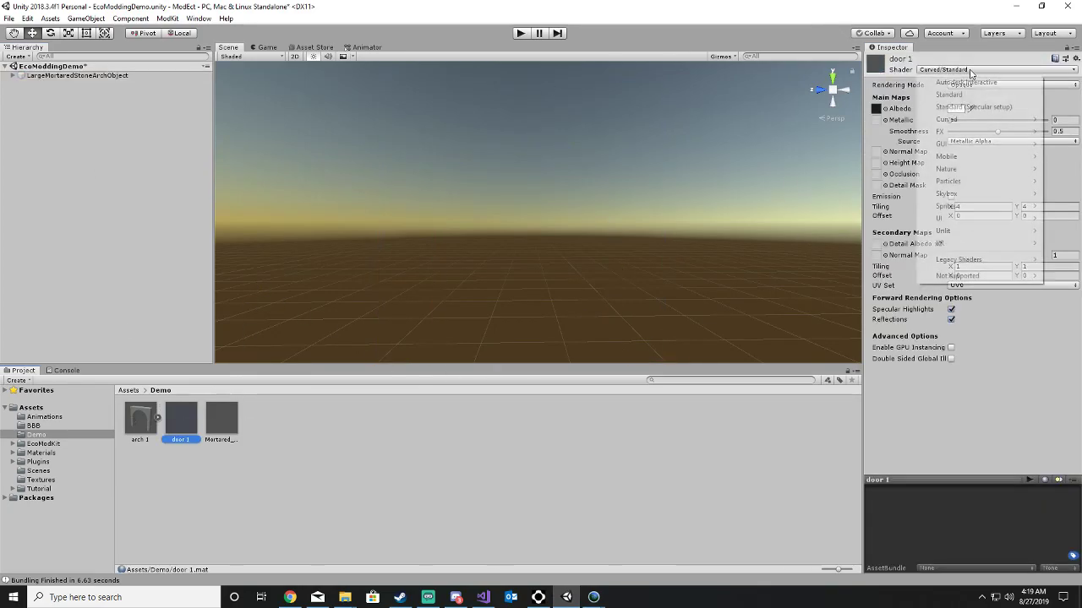
pyautogui.click(969, 106)
pyautogui.click(221, 420)
pyautogui.click(972, 71)
pyautogui.click(965, 95)
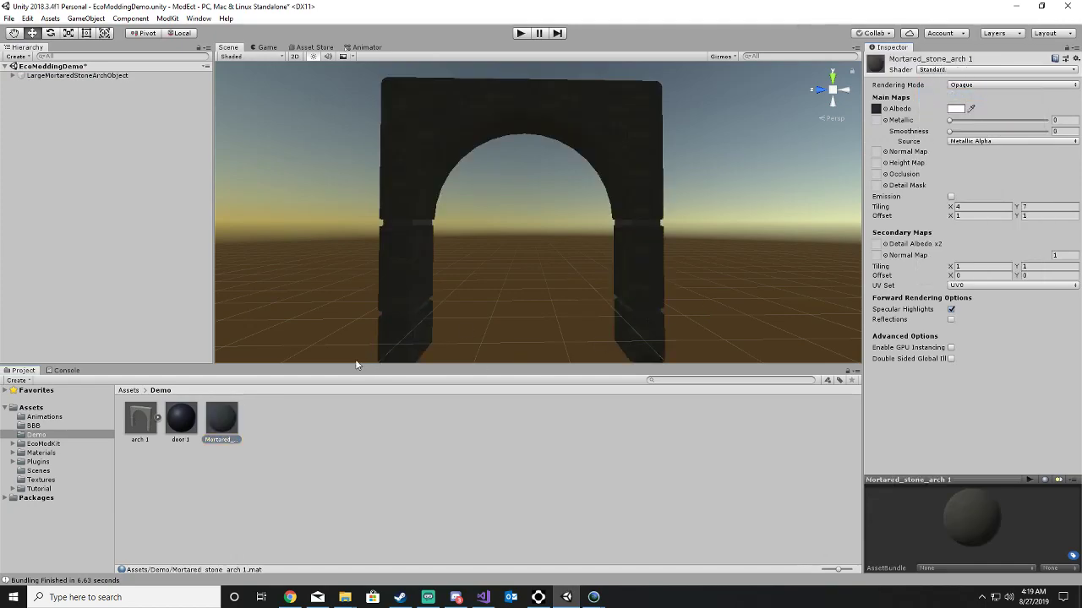
# Step: Apply the Mortared_stone_arch 1 material to the arch in the scene and deactivate LargeMortaredStoneArchObject
pyautogui.moveTo(218, 420)
pyautogui.mouseDown()
pyautogui.moveTo(452, 148)
pyautogui.moveTo(446, 135)
pyautogui.moveTo(442, 212)
pyautogui.moveTo(402, 226)
pyautogui.mouseUp()
pyautogui.click(125, 178)
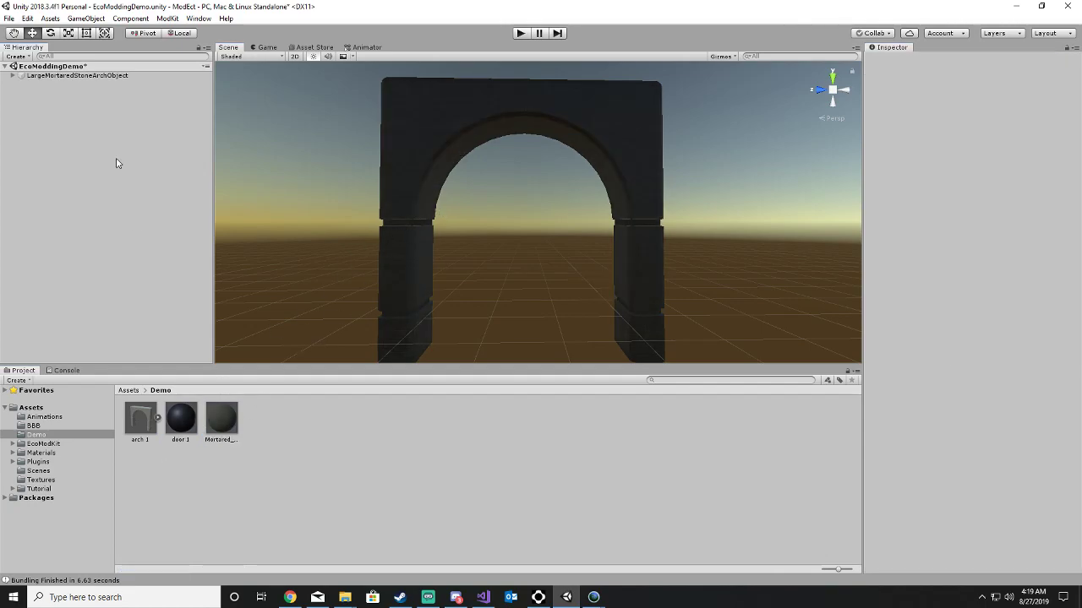
pyautogui.click(68, 75)
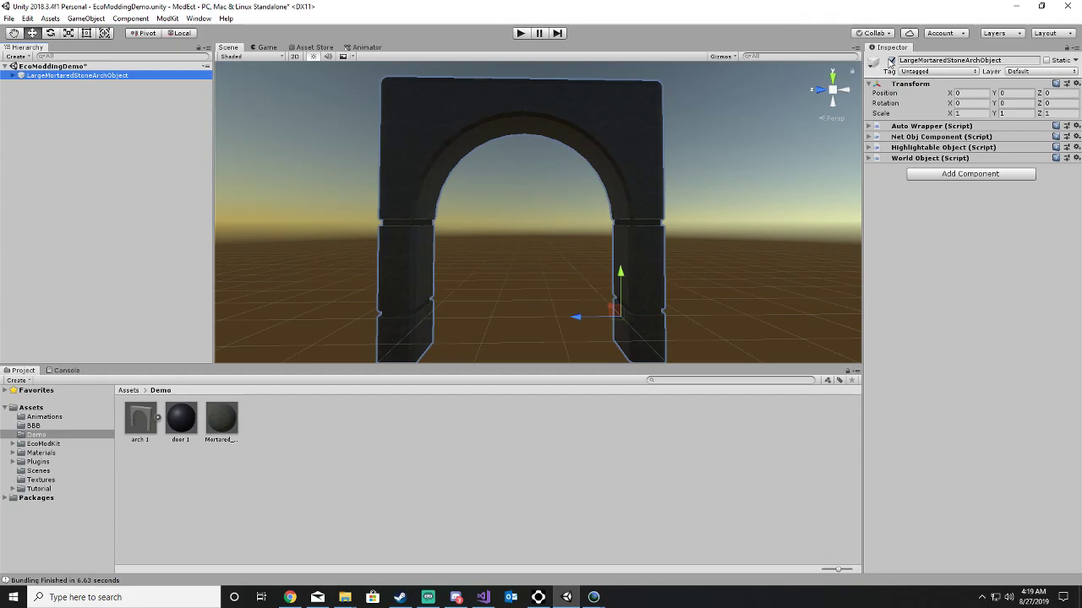
pyautogui.click(891, 60)
pyautogui.click(139, 185)
# Step: Save the scene and rebuild the current bundle over the existing Demo.unity3d in the TAGModkit V1.0.1 folder
pyautogui.hotkey('ctrl', 's')
pyautogui.click(167, 18)
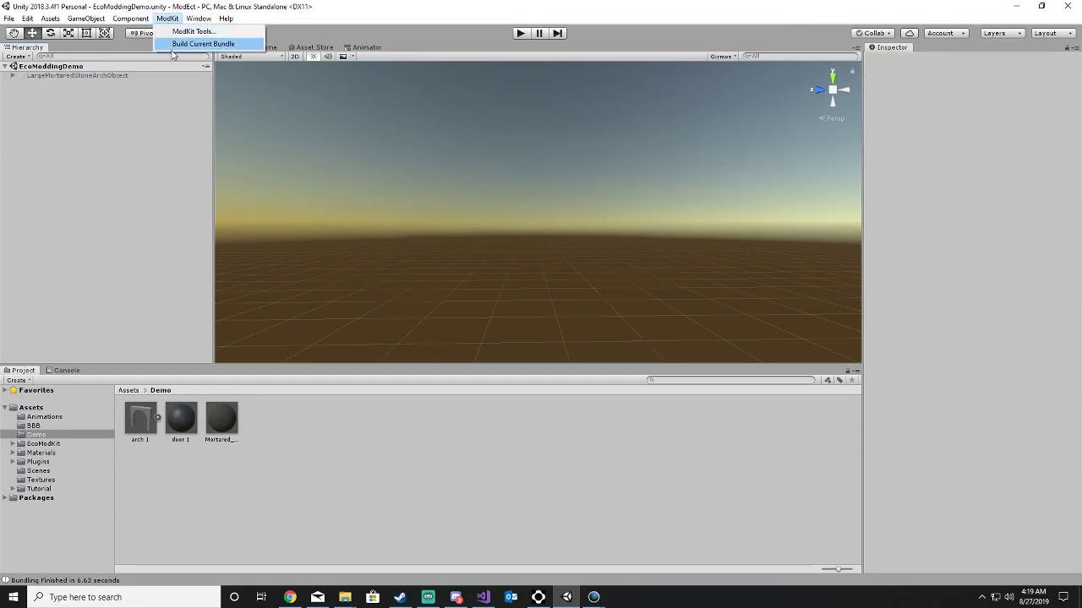
pyautogui.click(194, 44)
pyautogui.click(441, 310)
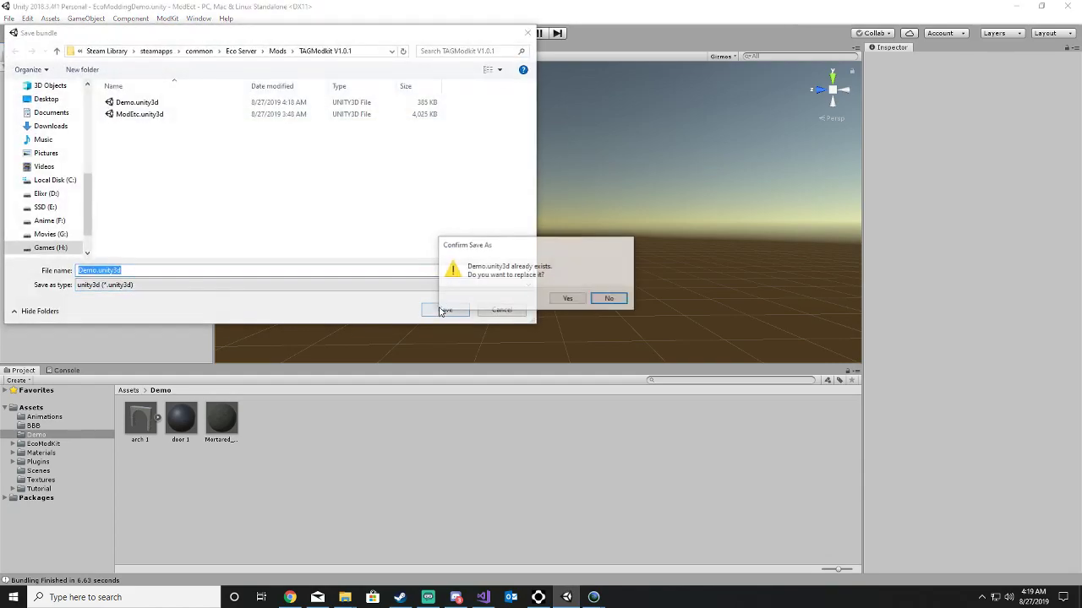
pyautogui.click(561, 298)
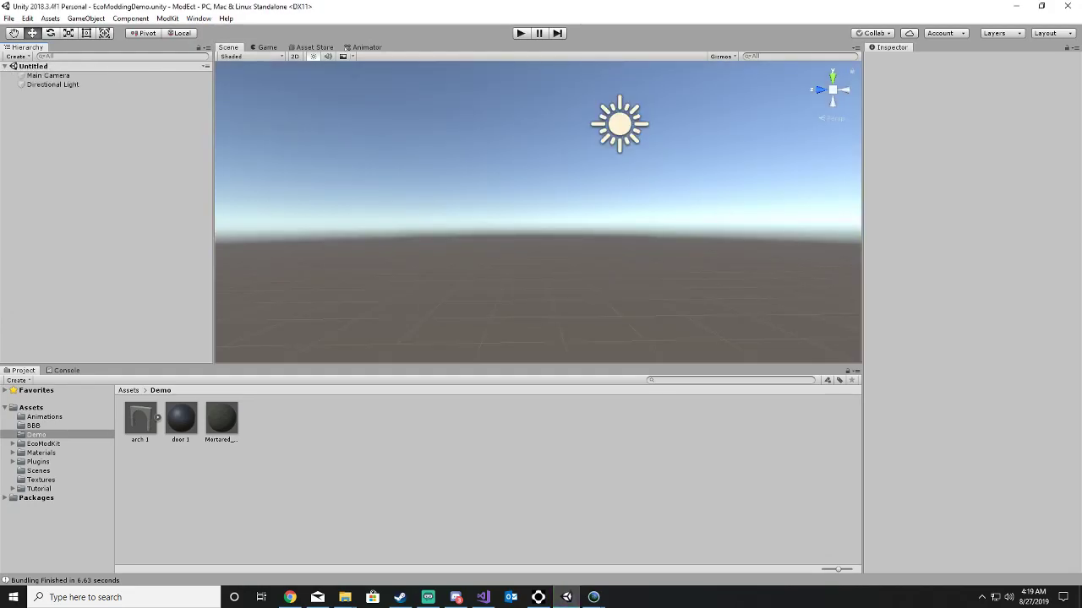
# Step: Bring the Eco Server window over the Unity editor, refresh the mod Unity data, and minimize the server window
pyautogui.moveTo(1081, 97); pyautogui.dragTo(514, 87)
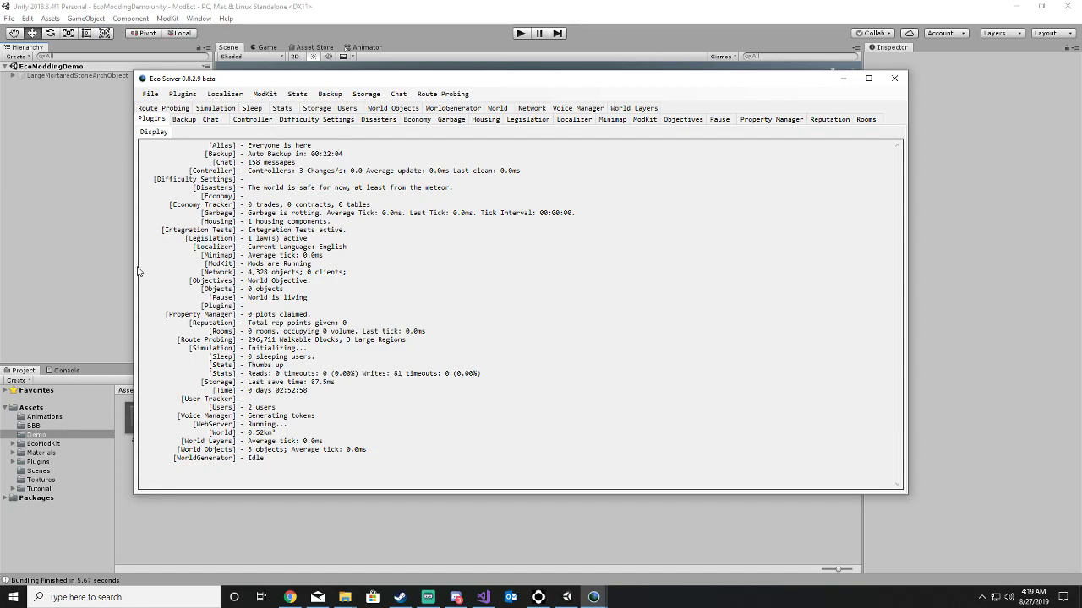
pyautogui.click(265, 94)
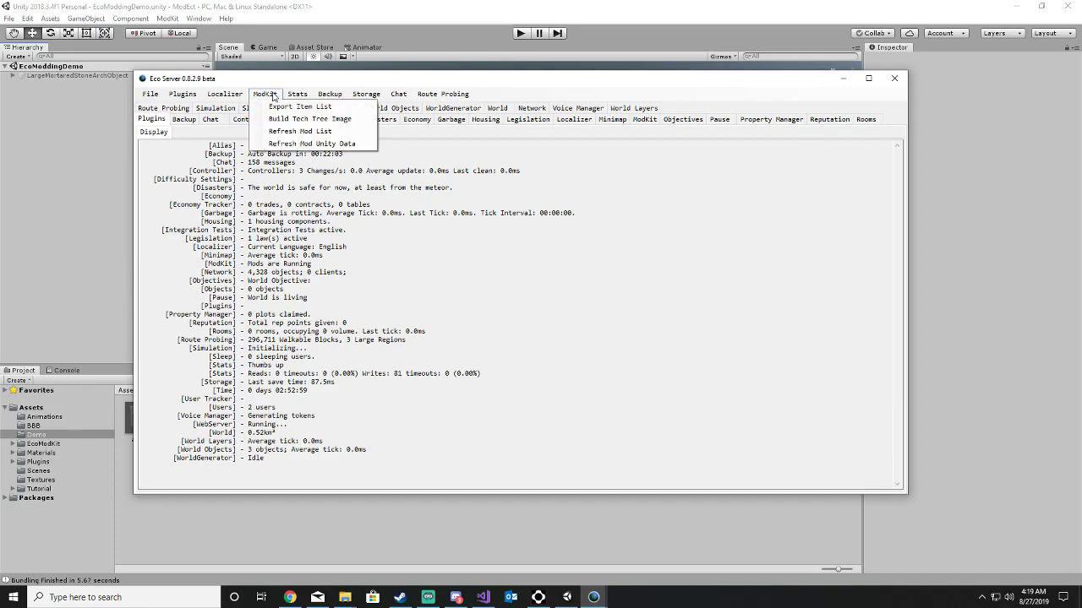
pyautogui.click(357, 145)
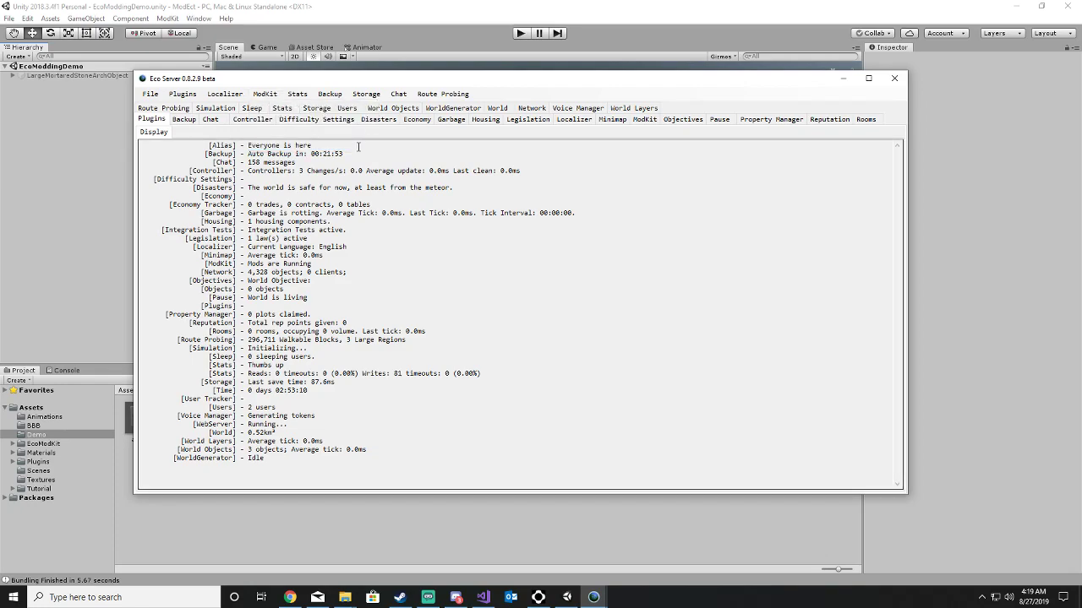
pyautogui.click(844, 80)
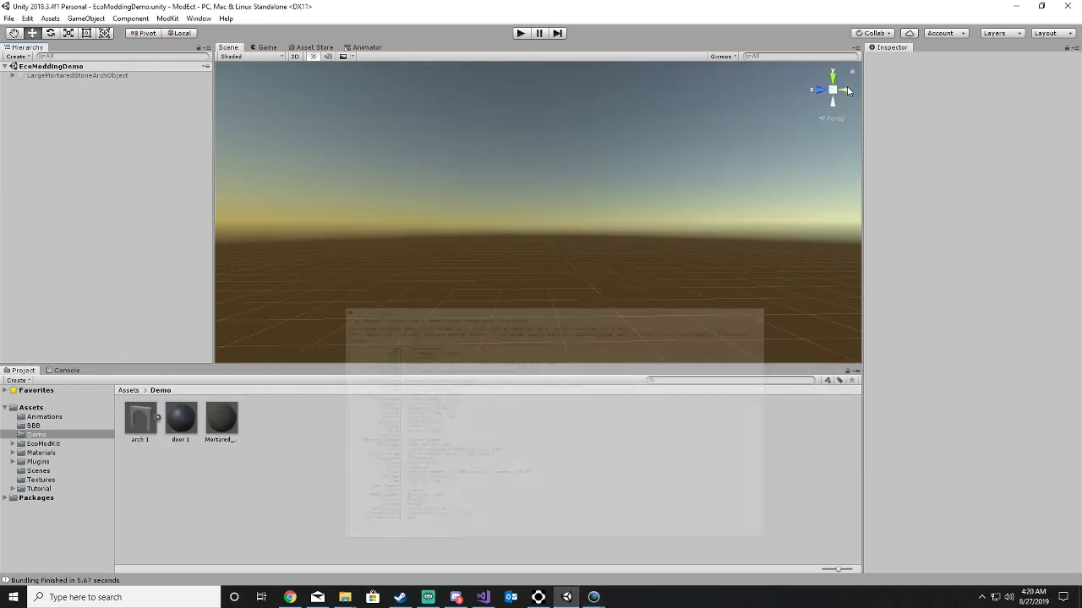